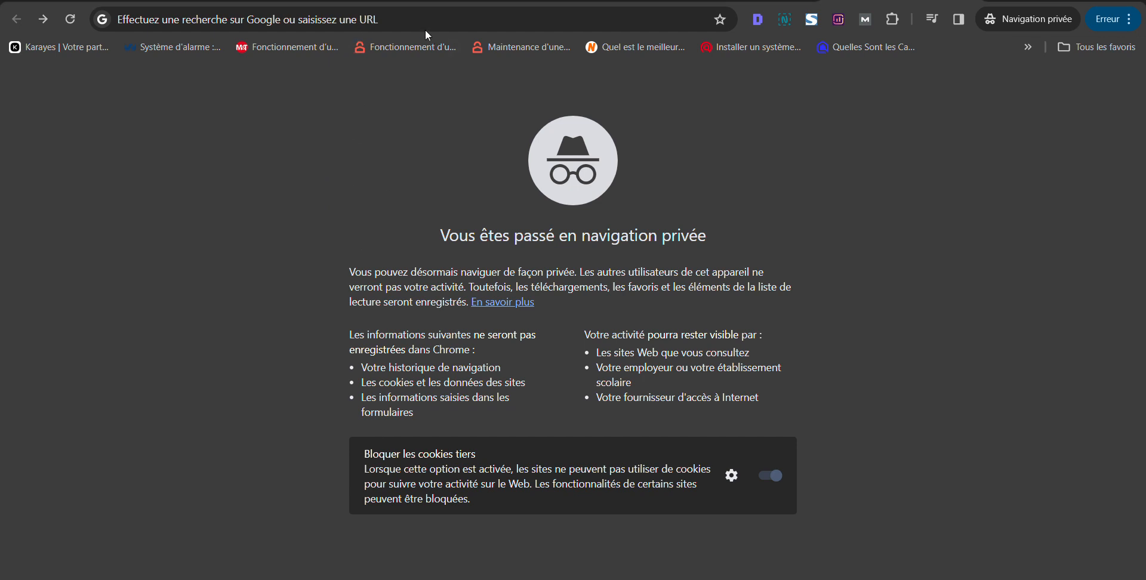
Step: Search Google for "reddit starlink" in the private browsing window
left_click(280, 21)
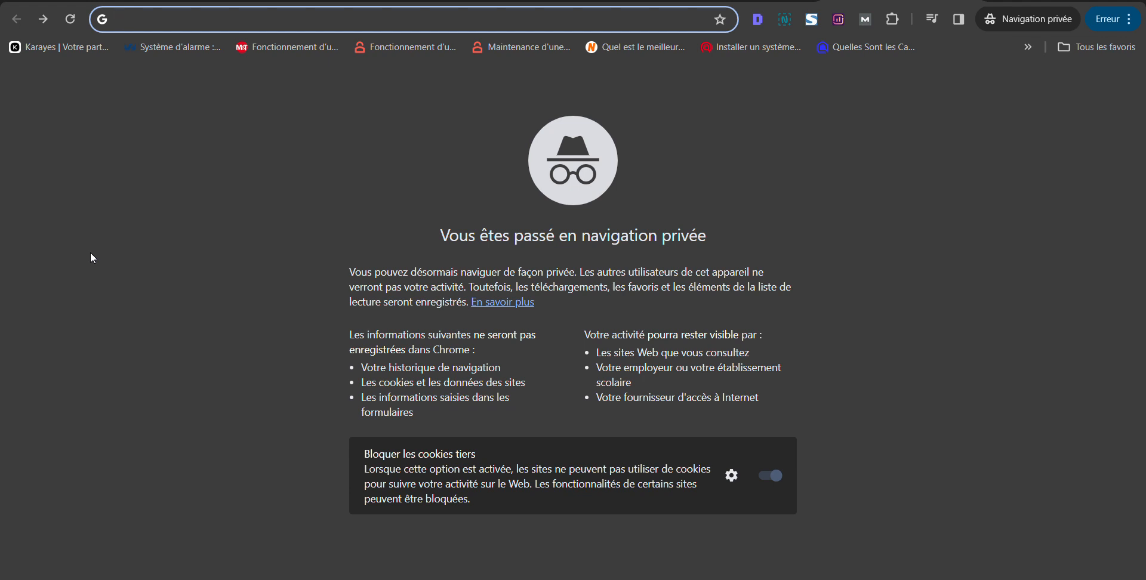
type("reddit")
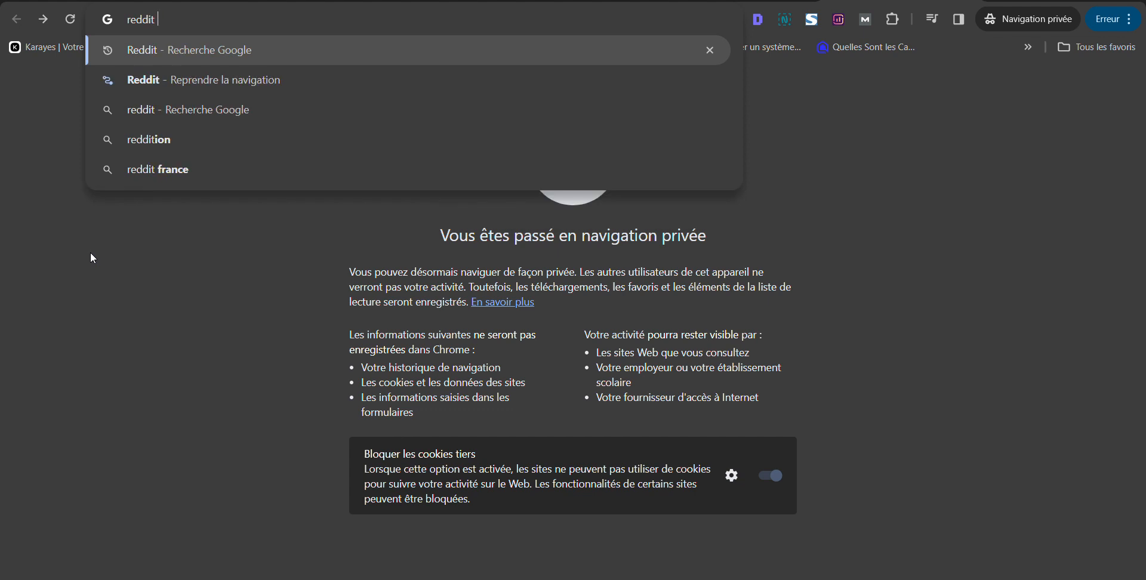
type(" sta")
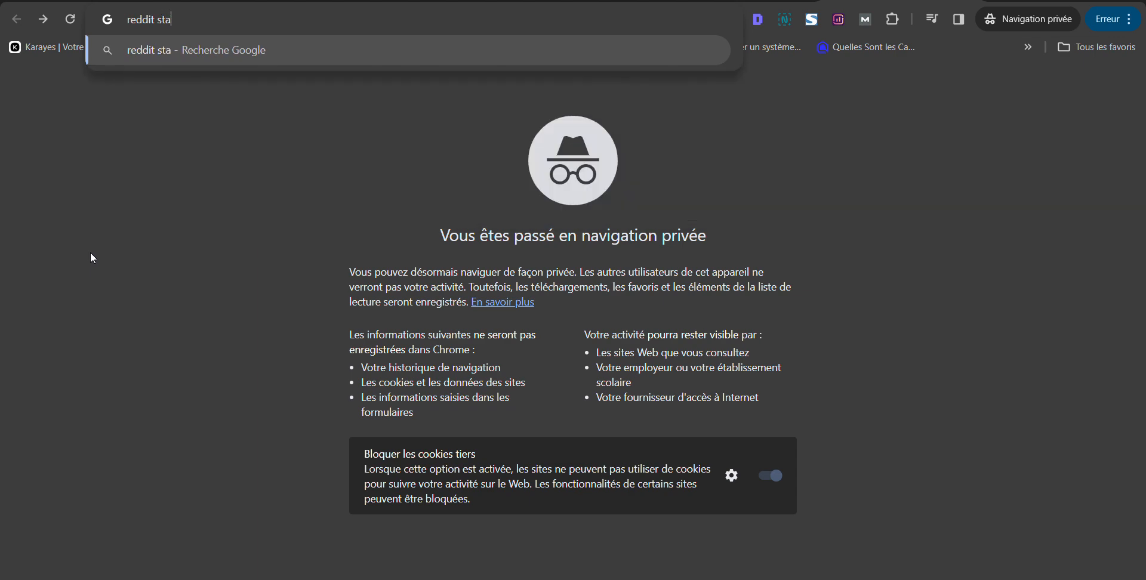
type("rlink")
key("Return")
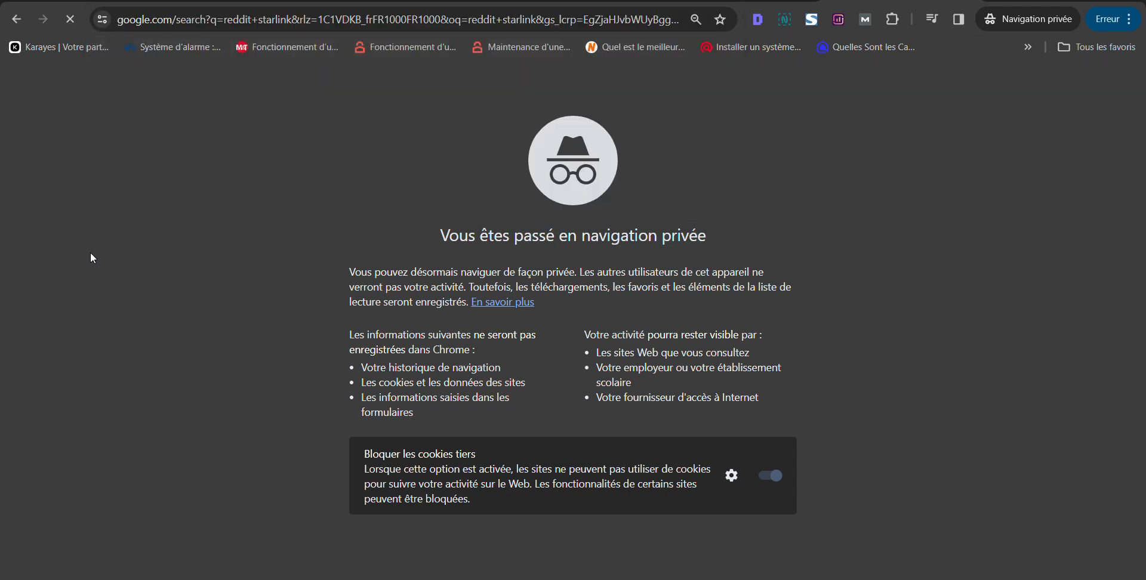
Step: Copy the link address of the main r/Starlink subreddit result, "Starlink - SpaceX Satellite Internet Constellation - Reddit"
scroll(274, 286, "down", 5)
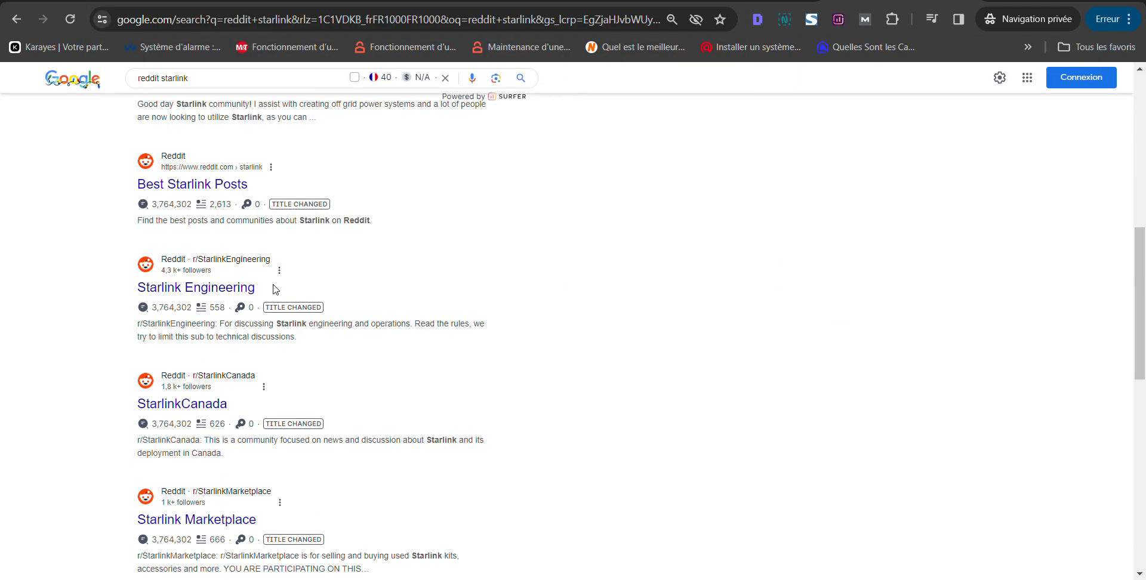
scroll(274, 358, "up", 5)
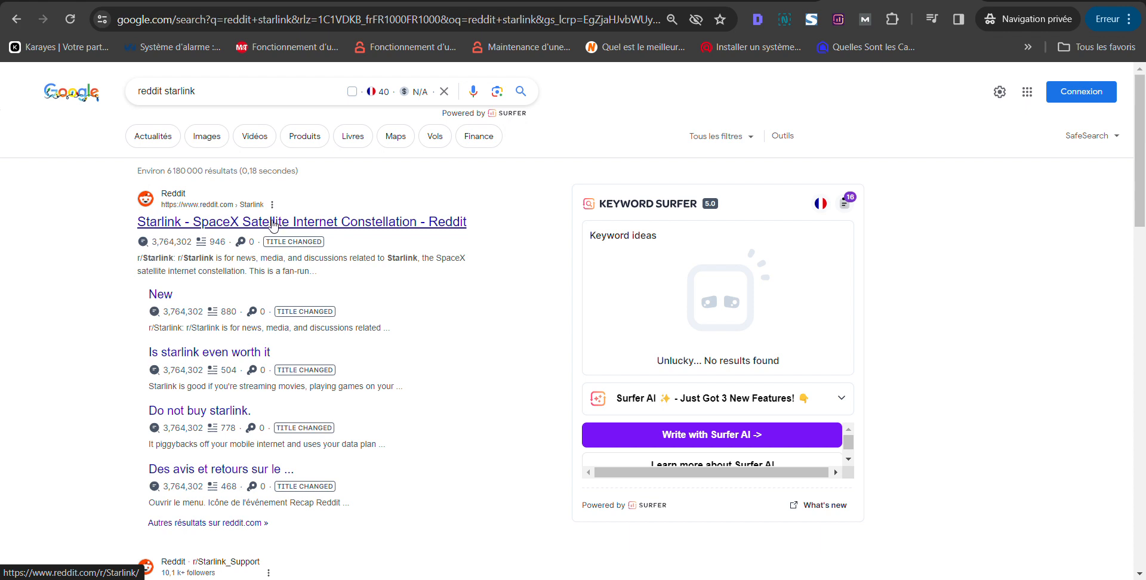
right_click(272, 221)
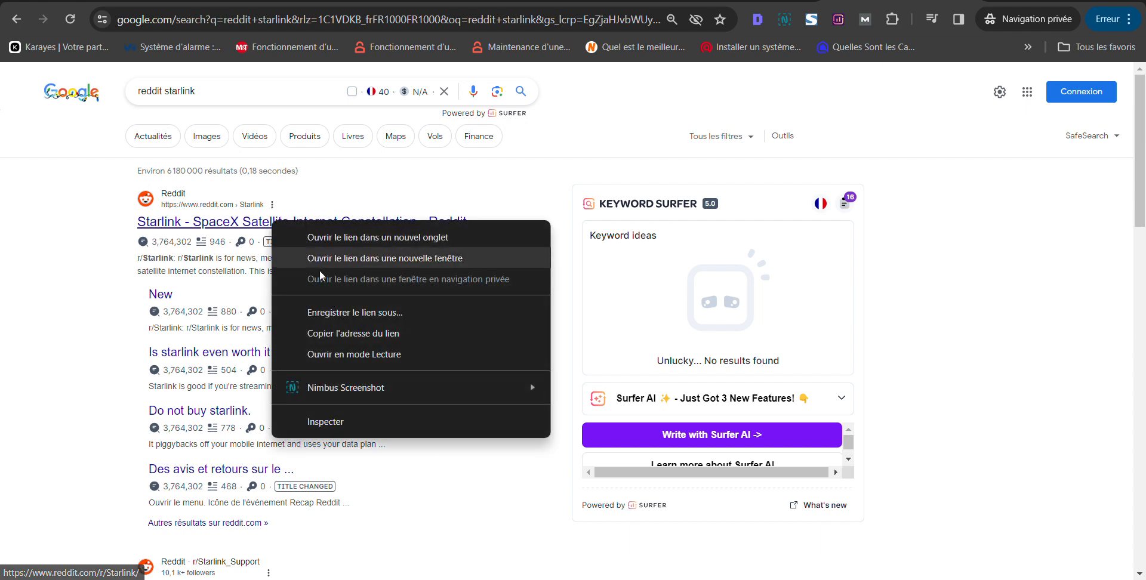
left_click(355, 337)
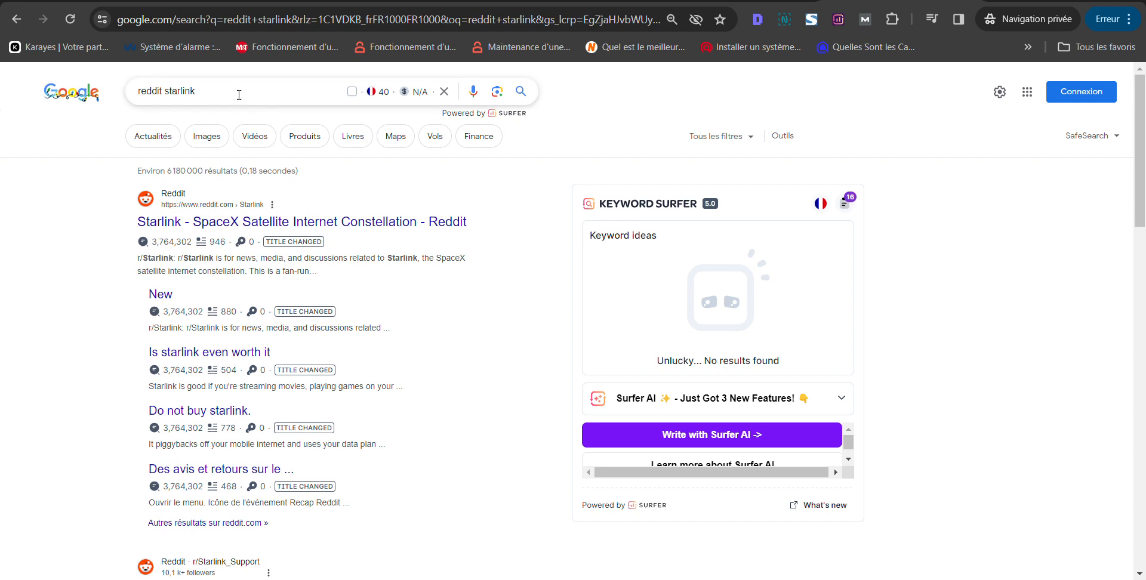
triple_click(234, 93)
type("site")
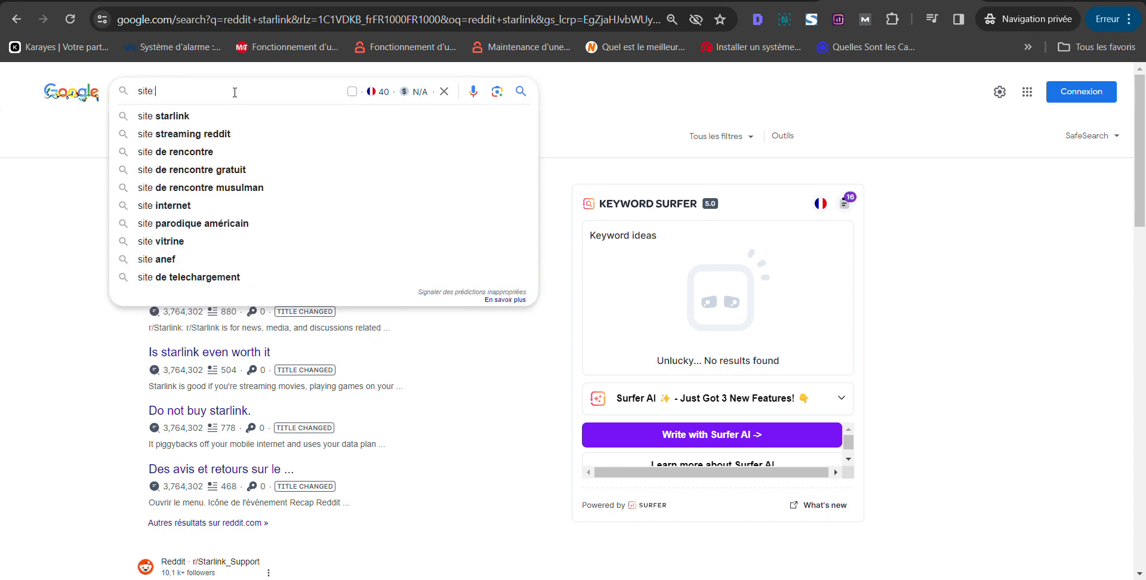
type("https://www.reddit.com/r/Starlink/")
key("Return")
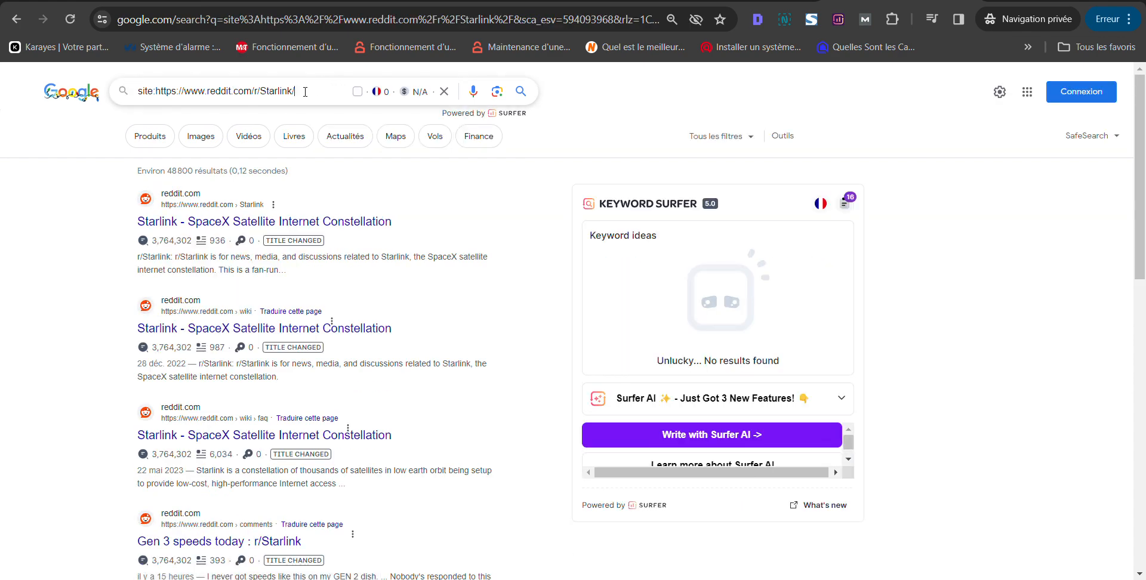
Step: Browse the indexed r/Starlink pages and highlight the number of results found by the site search
scroll(294, 271, "down", 1)
scroll(294, 271, "down", 3)
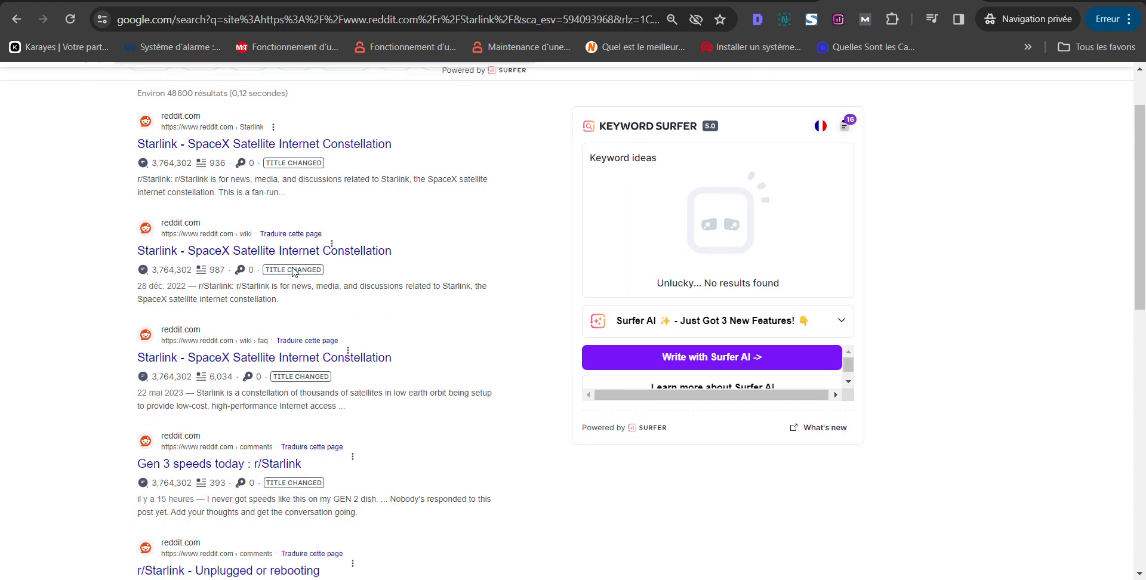
scroll(299, 269, "up", 4)
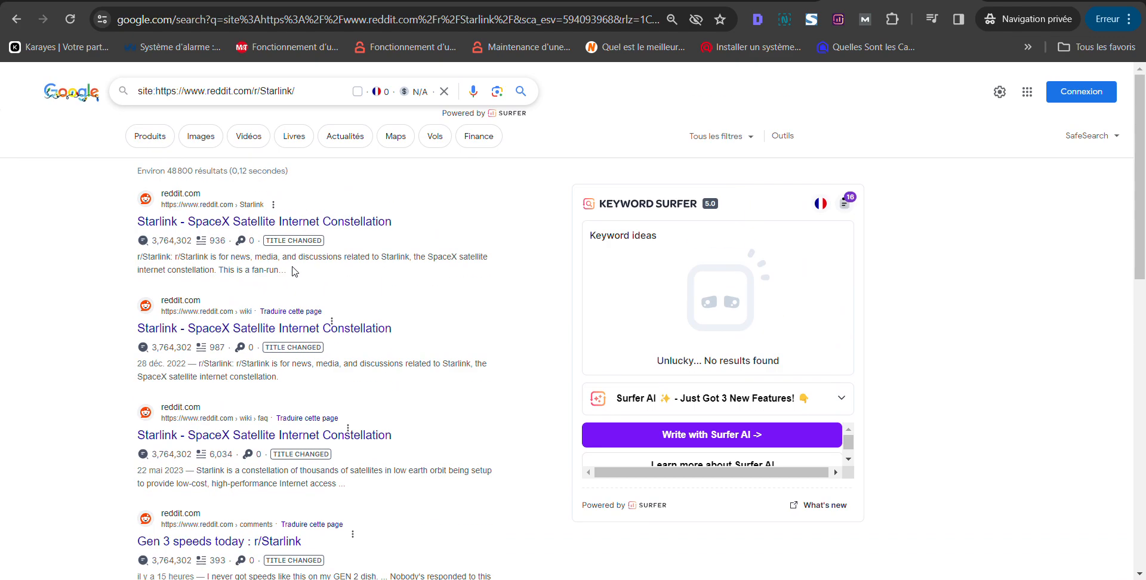
scroll(294, 263, "down", 12)
scroll(242, 244, "up", 10)
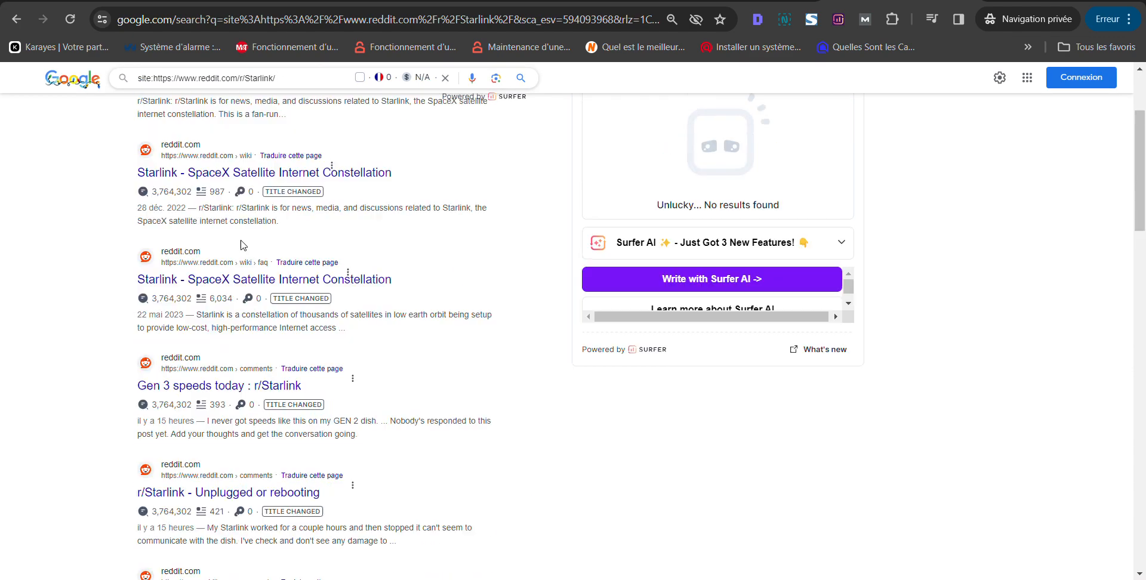
scroll(242, 244, "up", 3)
left_click_drag(167, 172, 193, 173)
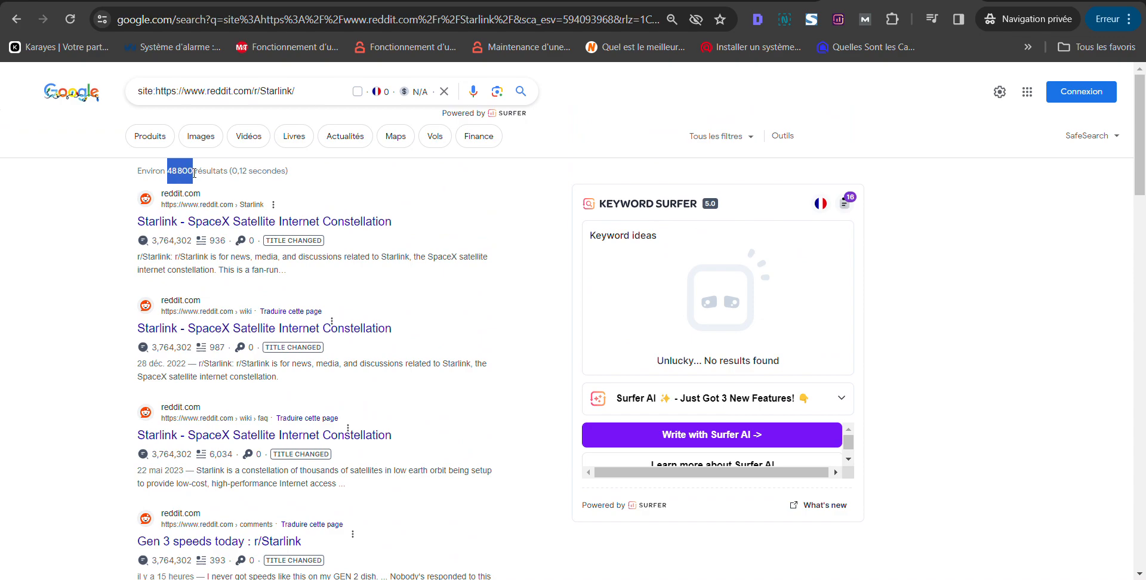
scroll(411, 251, "down", 20)
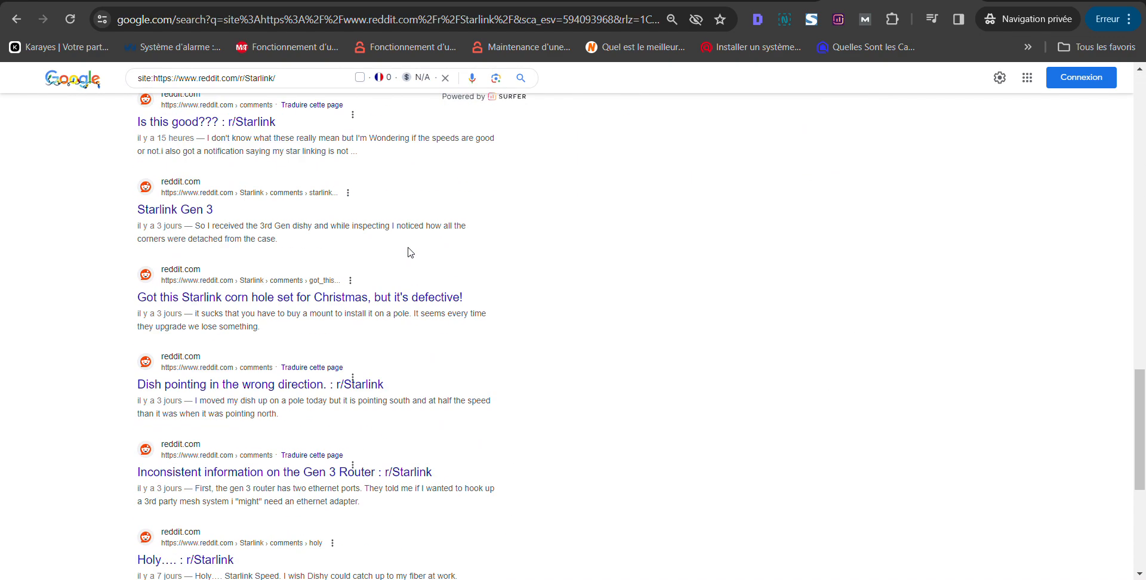
scroll(358, 286, "up", 20)
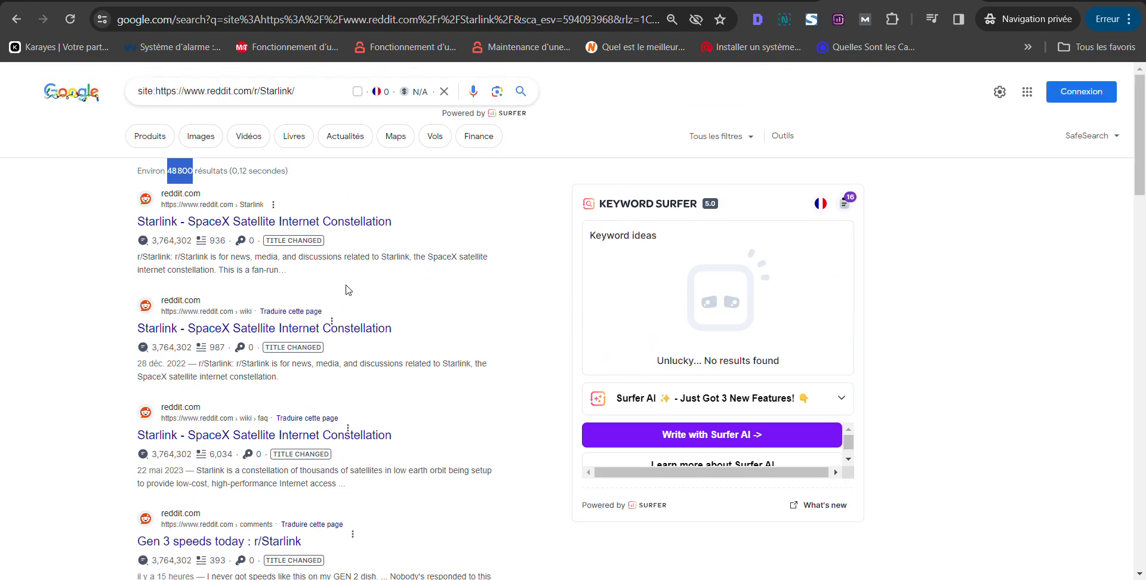
Step: Add the quoted keyword "comment" after the r/Starlink site query and rerun the search
left_click(297, 91)
scroll(304, 281, "down", 2)
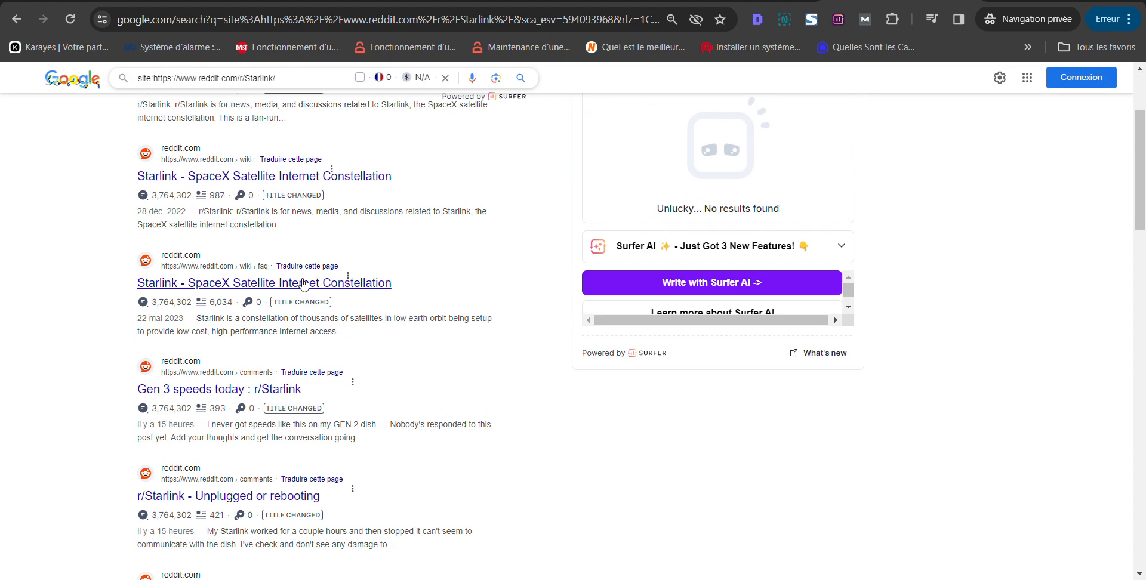
scroll(328, 310, "up", 2)
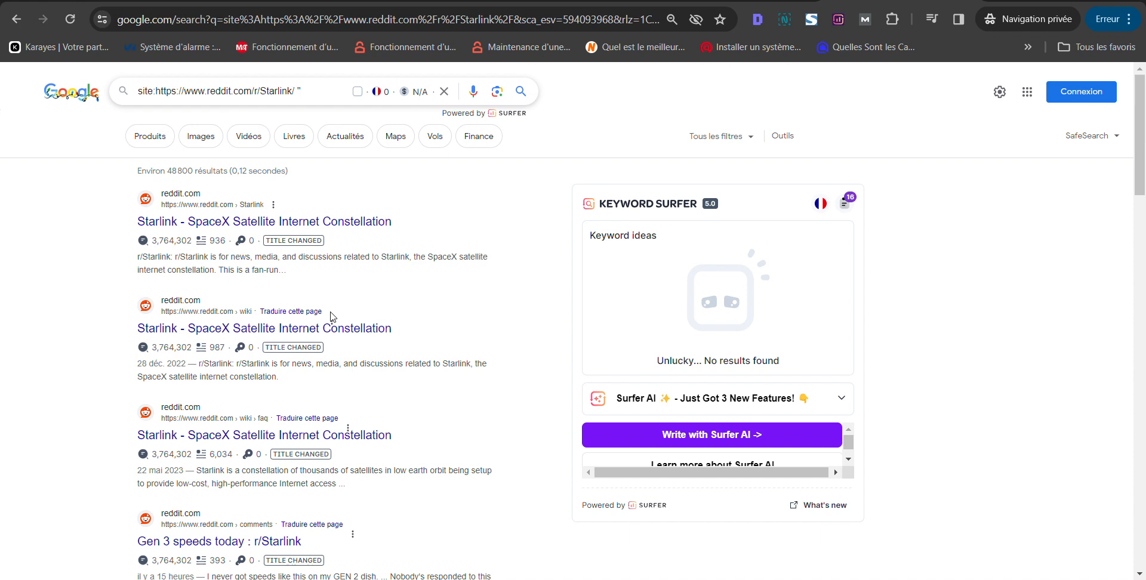
key("BackSpace")
type("comment\"")
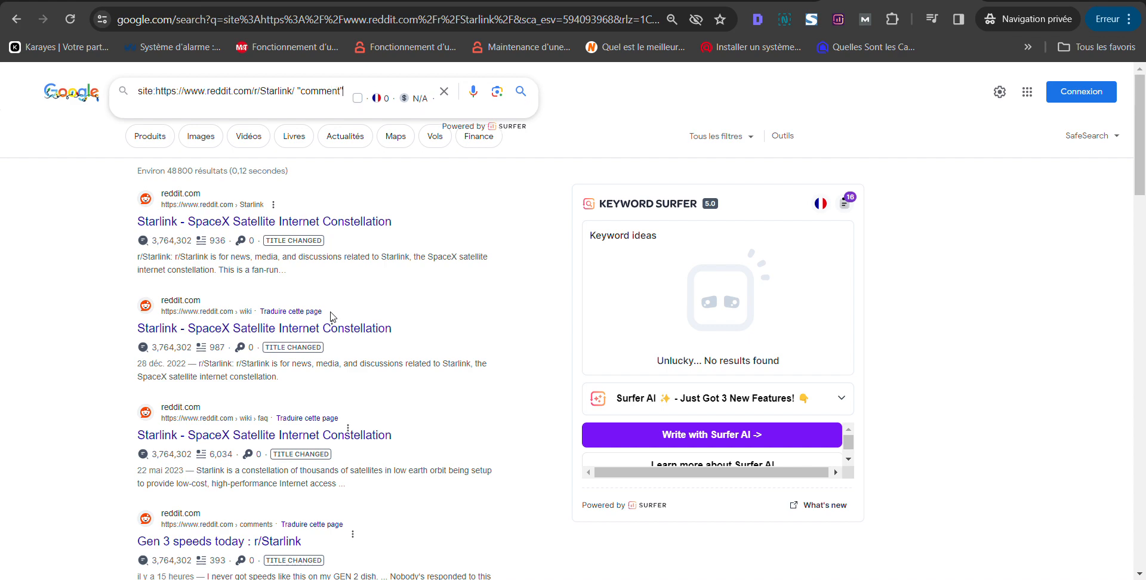
key("Return")
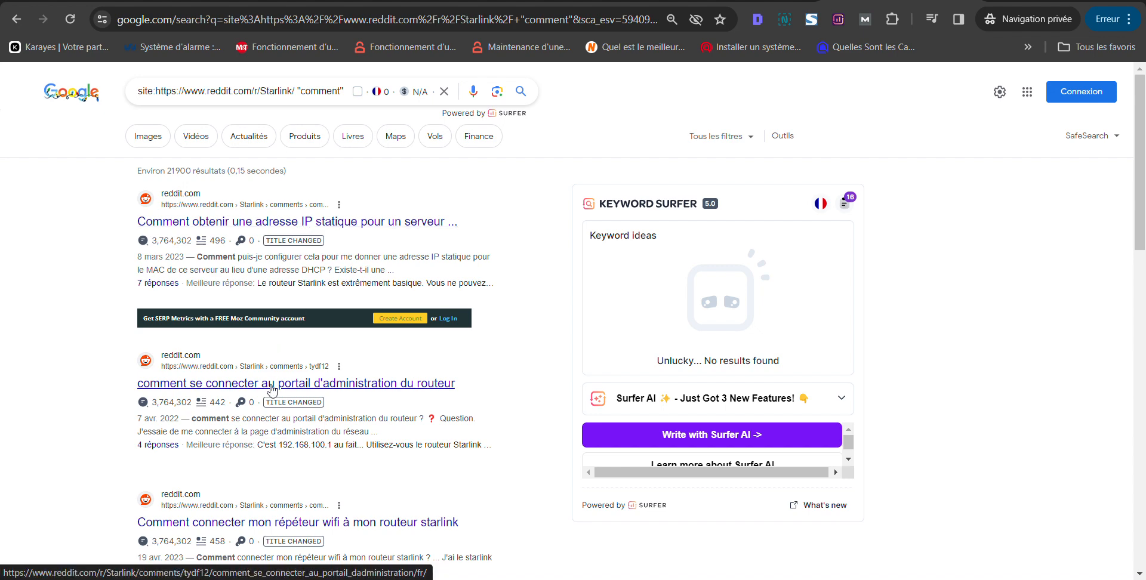
Step: Run a Google search on the full result title "Comment connecter mon répéteur wifi à mon routeur starlink" in a separate tab
scroll(271, 389, "down", 1)
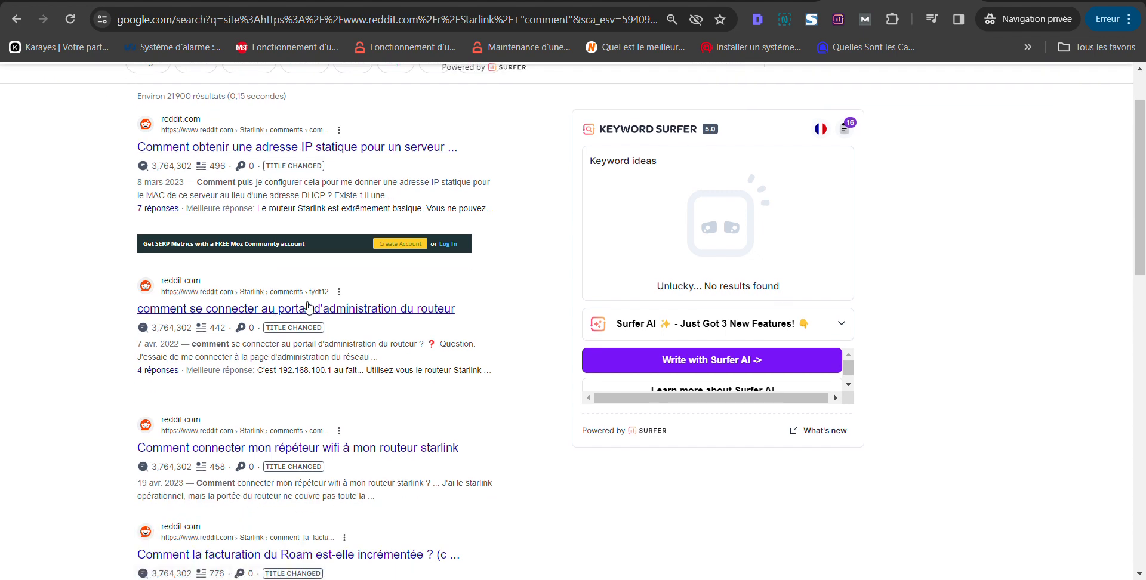
scroll(308, 307, "down", 3)
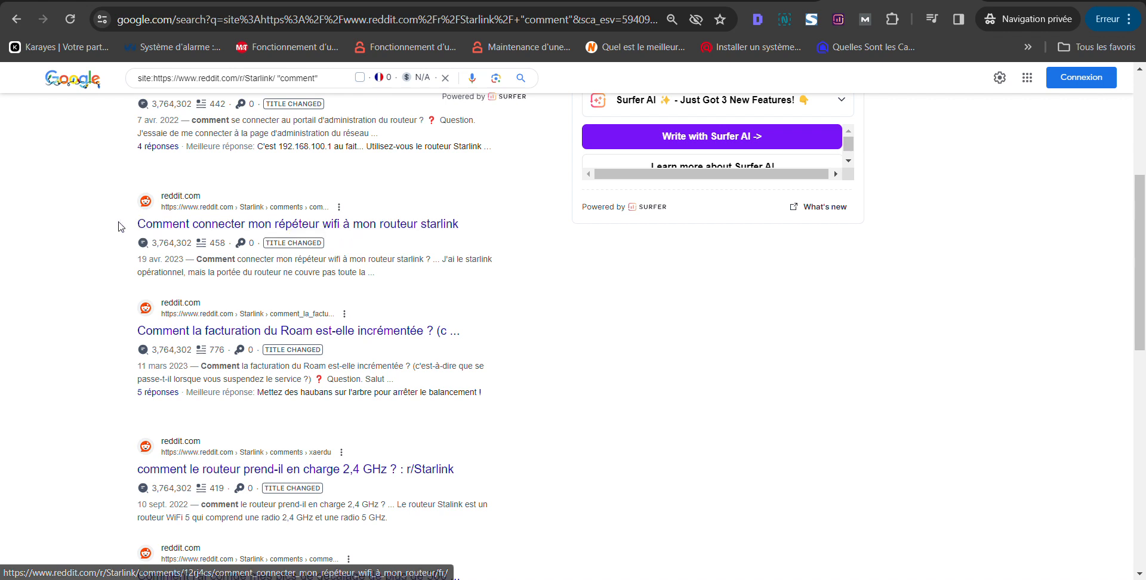
left_click_drag(121, 225, 454, 223)
left_click(534, 248)
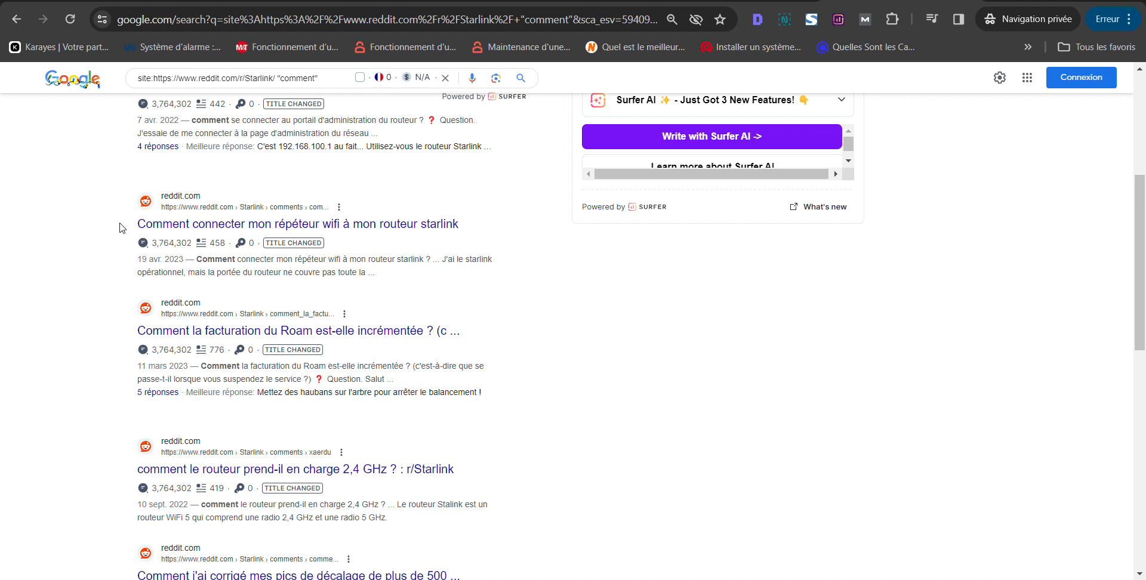
left_click_drag(119, 225, 463, 227)
right_click(425, 221)
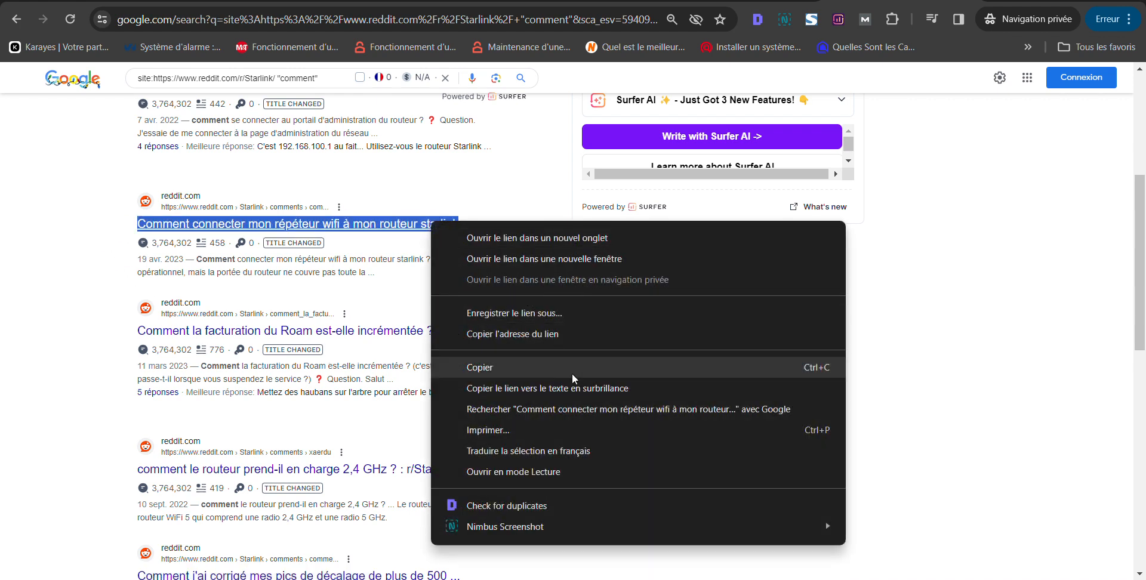
left_click(592, 420)
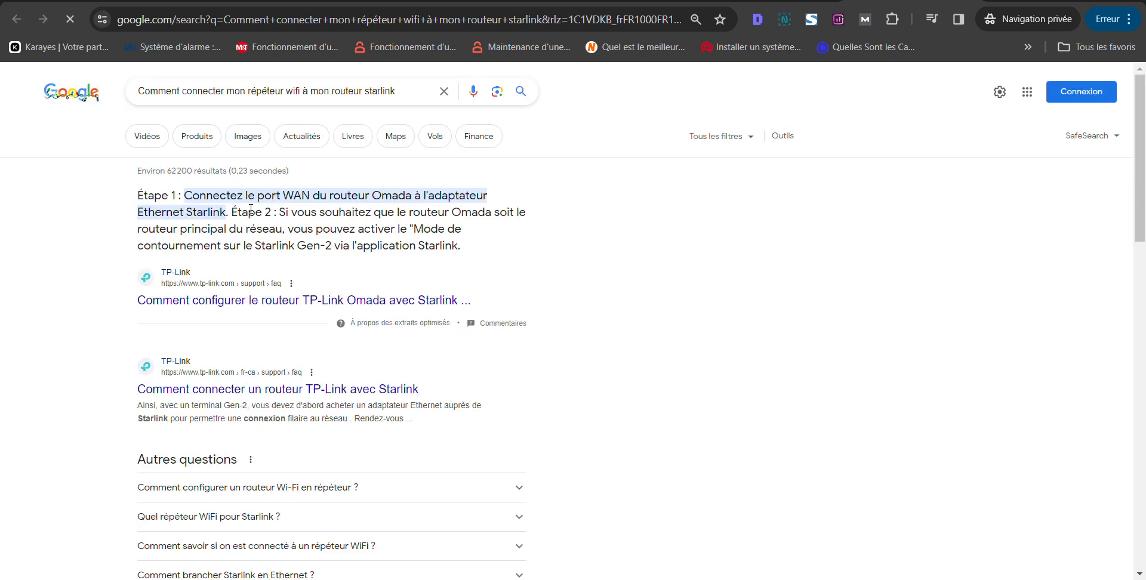
Step: Check the result count and competing sites for the Wi-Fi repeater question, and return to the r/Starlink results
left_click_drag(168, 170, 192, 170)
scroll(371, 378, "down", 15)
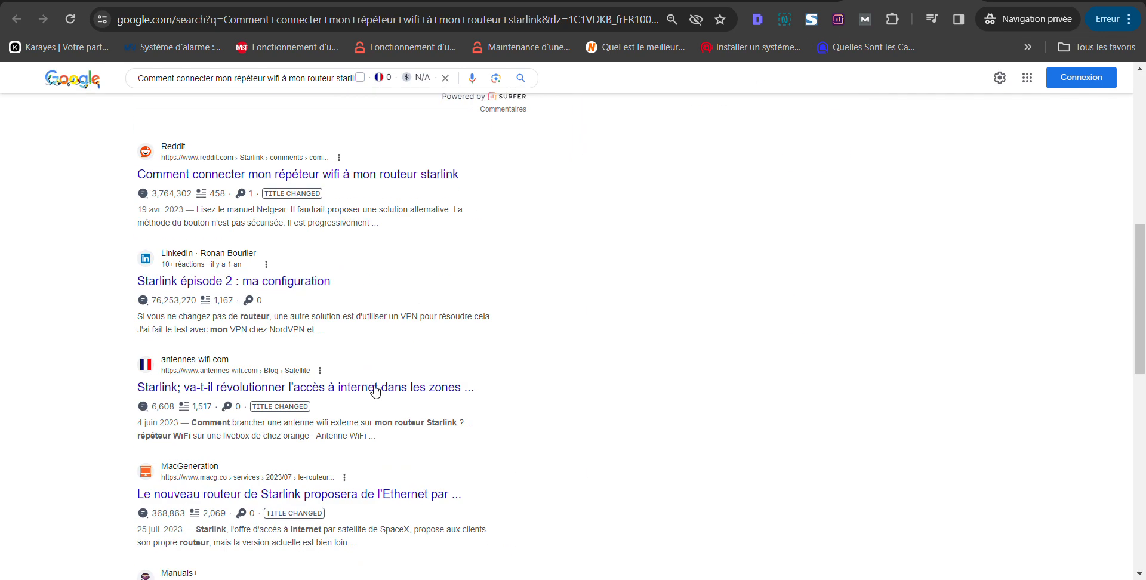
scroll(374, 391, "down", 20)
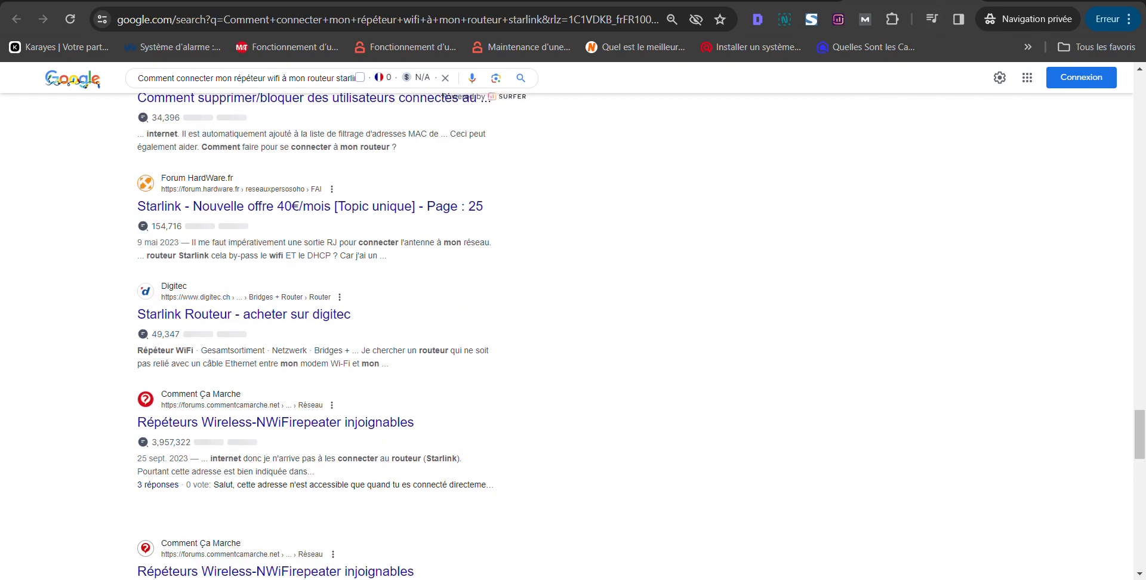
key("alt+Left")
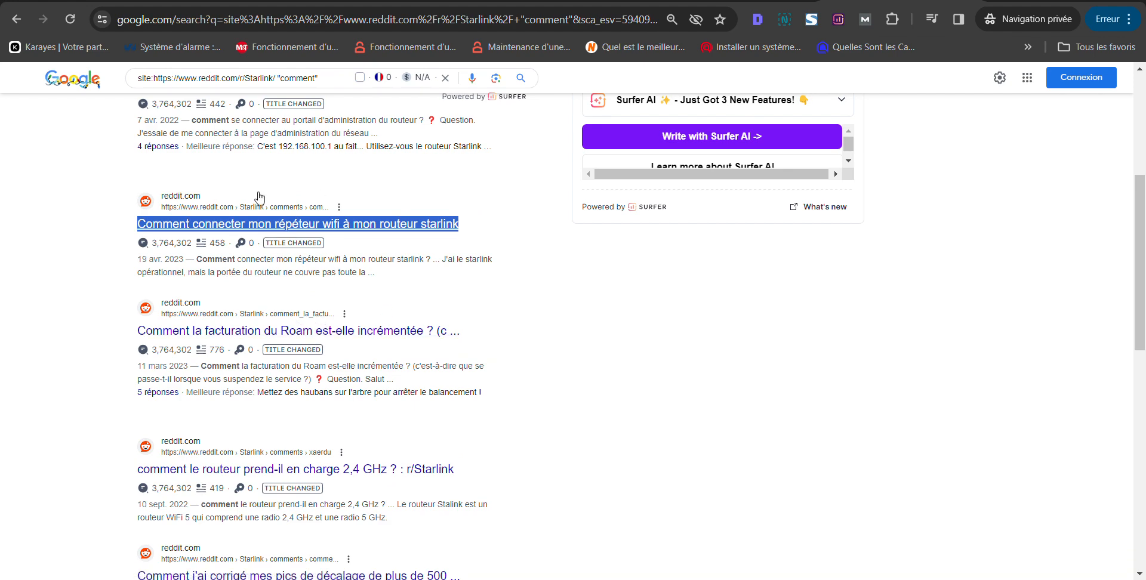
Step: Search the selected Wi-Fi repeater title again and highlight the related question "Comment brancher Starlink en Ethernet ?"
right_click(264, 222)
left_click(397, 404)
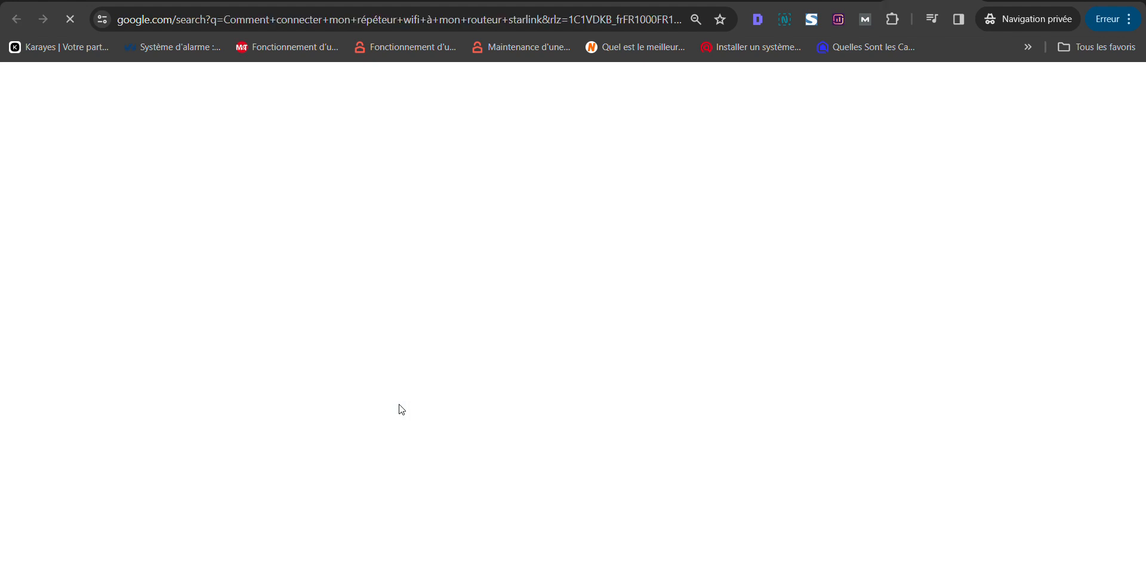
scroll(255, 344, "down", 4)
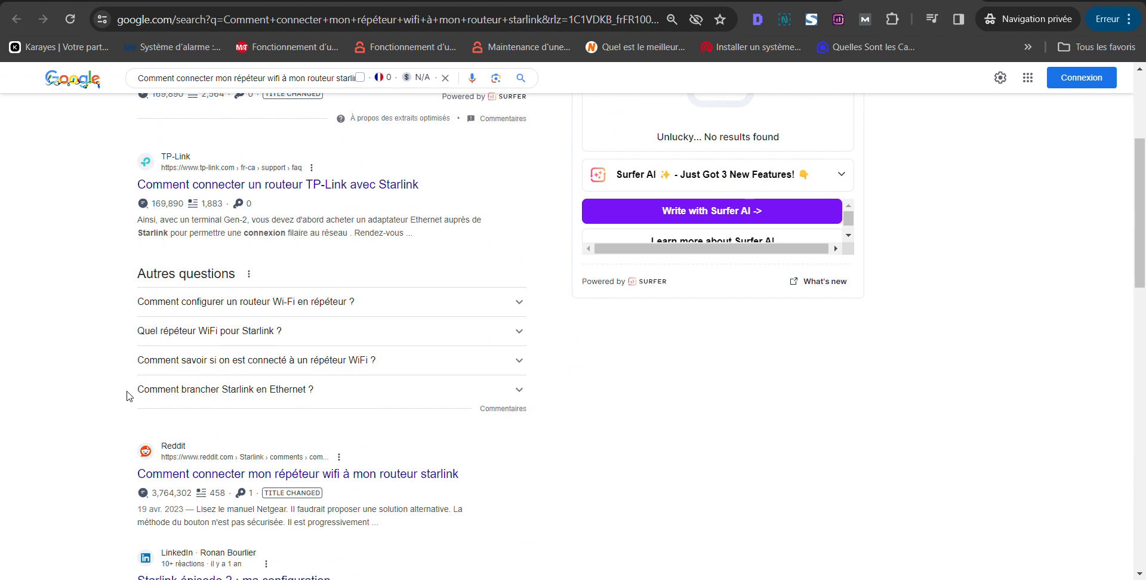
left_click_drag(129, 395, 225, 406)
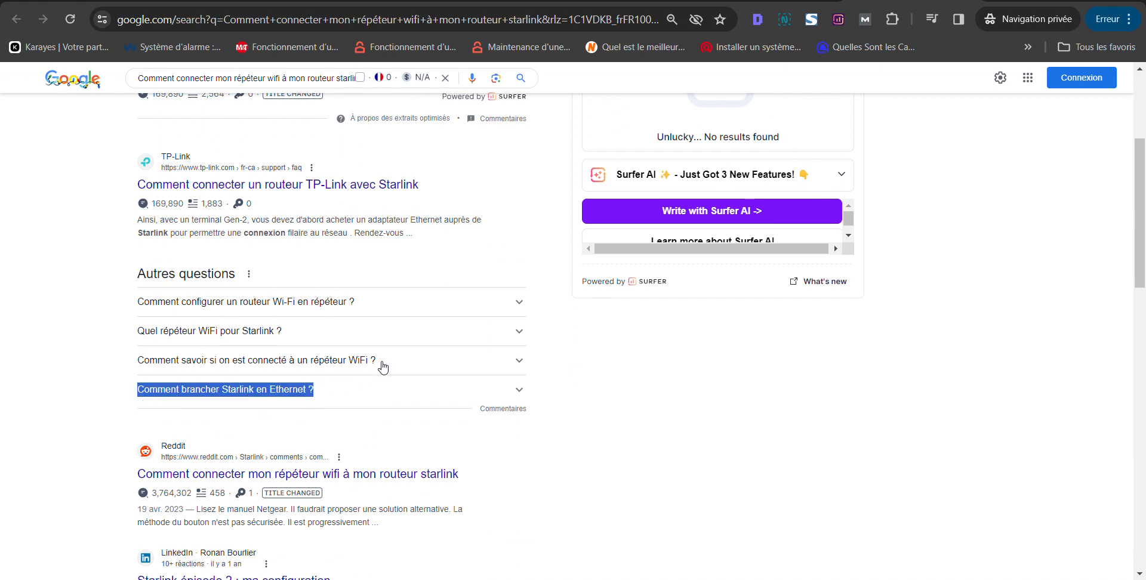
scroll(383, 367, "up", 4)
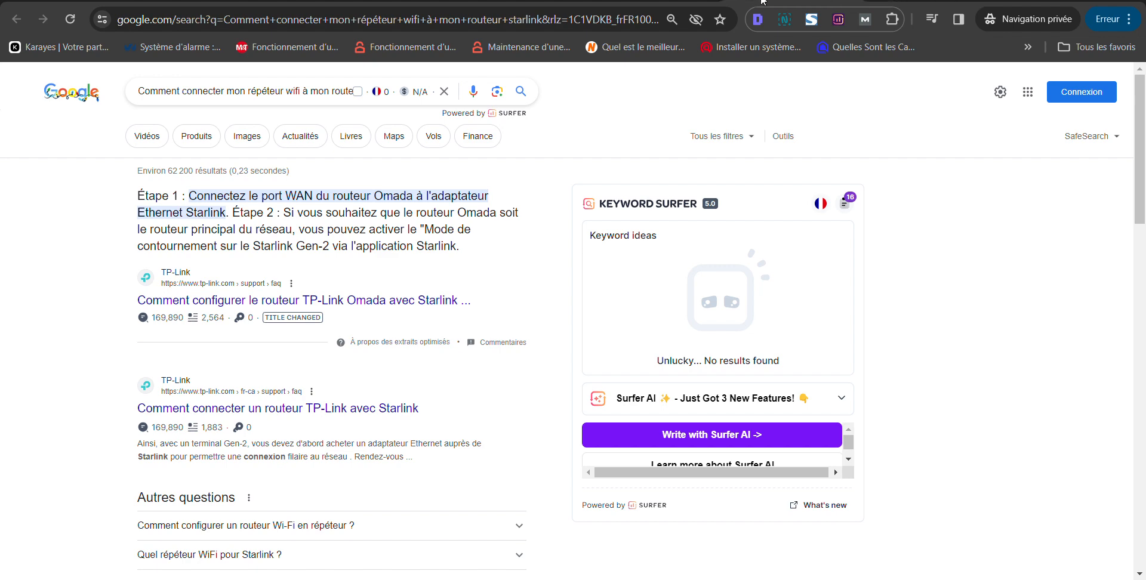
Step: Return to the r/Starlink "comment" results and look through the further question titles
key("alt+Left")
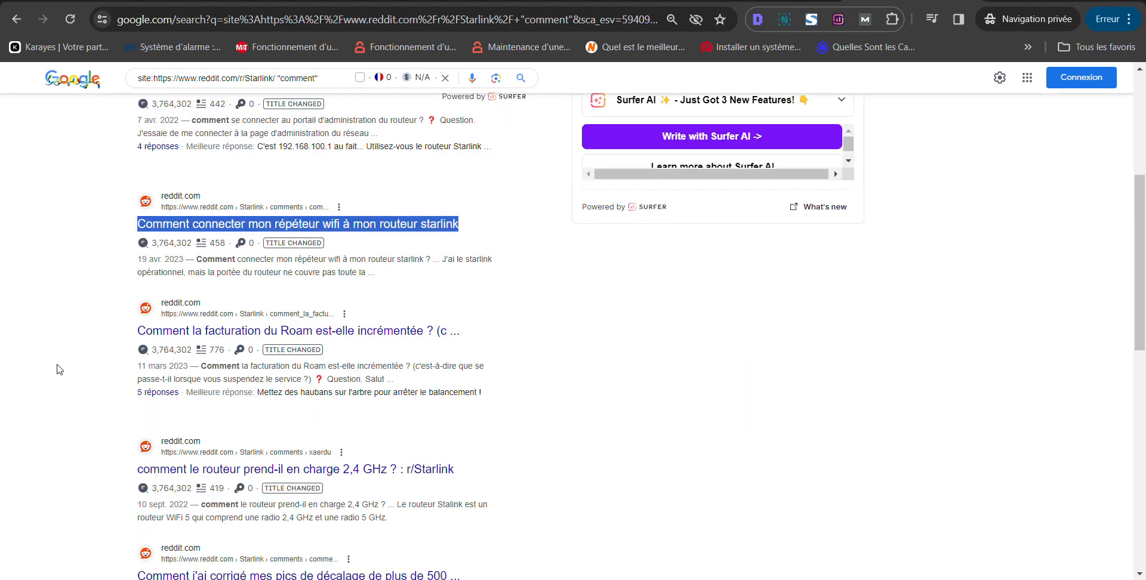
scroll(227, 338, "down", 3)
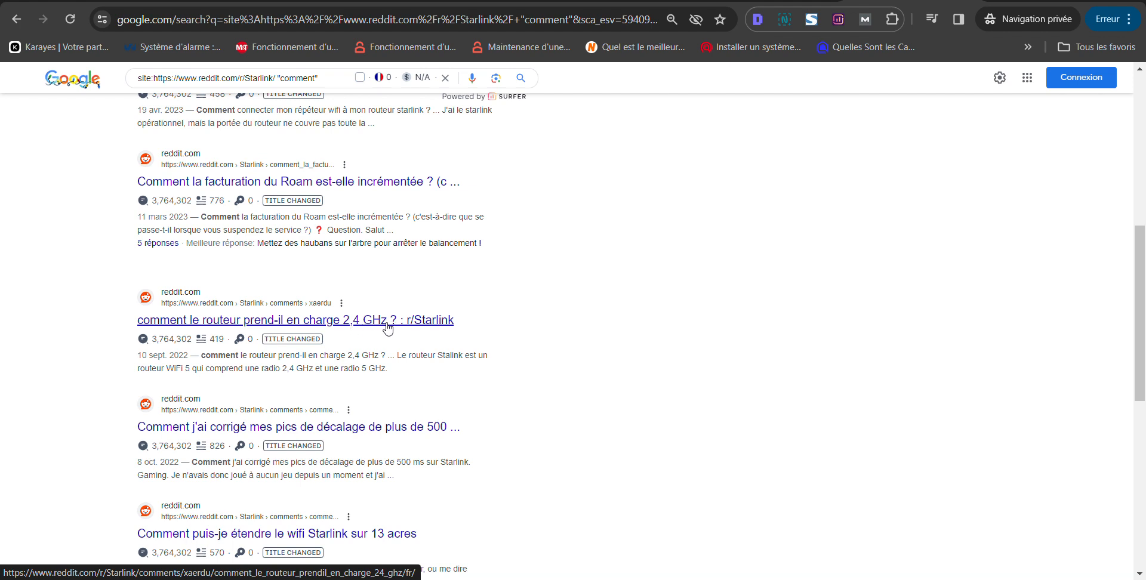
scroll(387, 351, "down", 2)
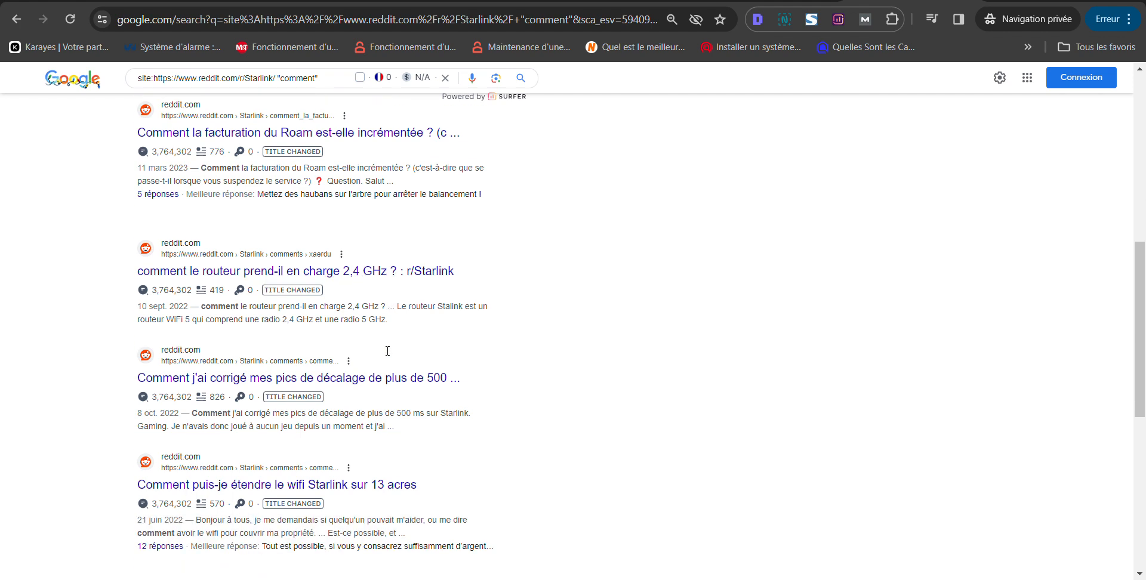
Step: Look through the remaining question titles in the r/Starlink "comment" results
scroll(374, 366, "down", 1)
scroll(370, 370, "down", 5)
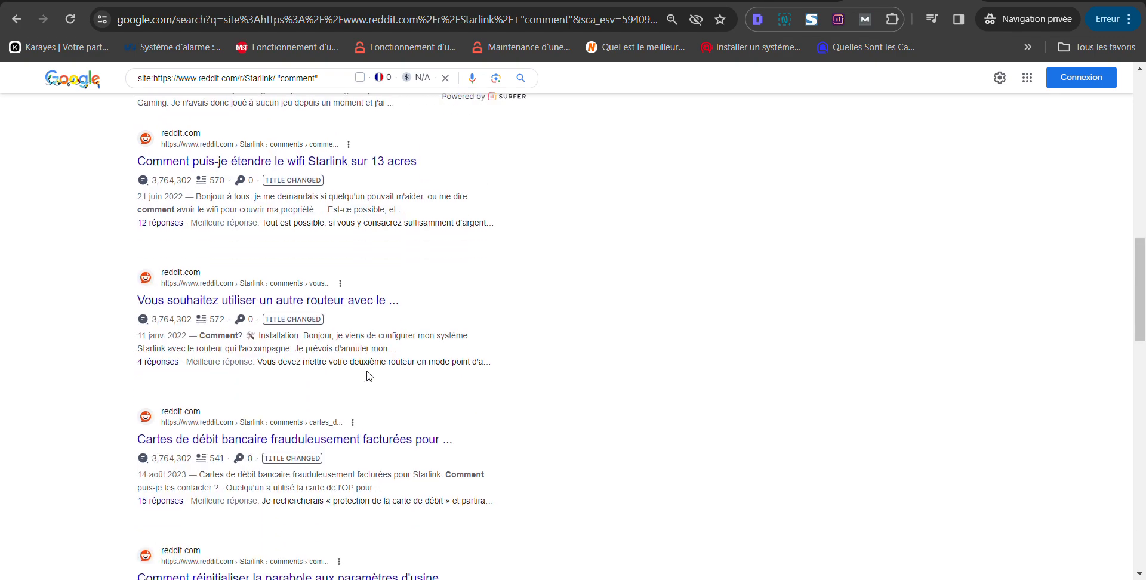
scroll(368, 376, "down", 2)
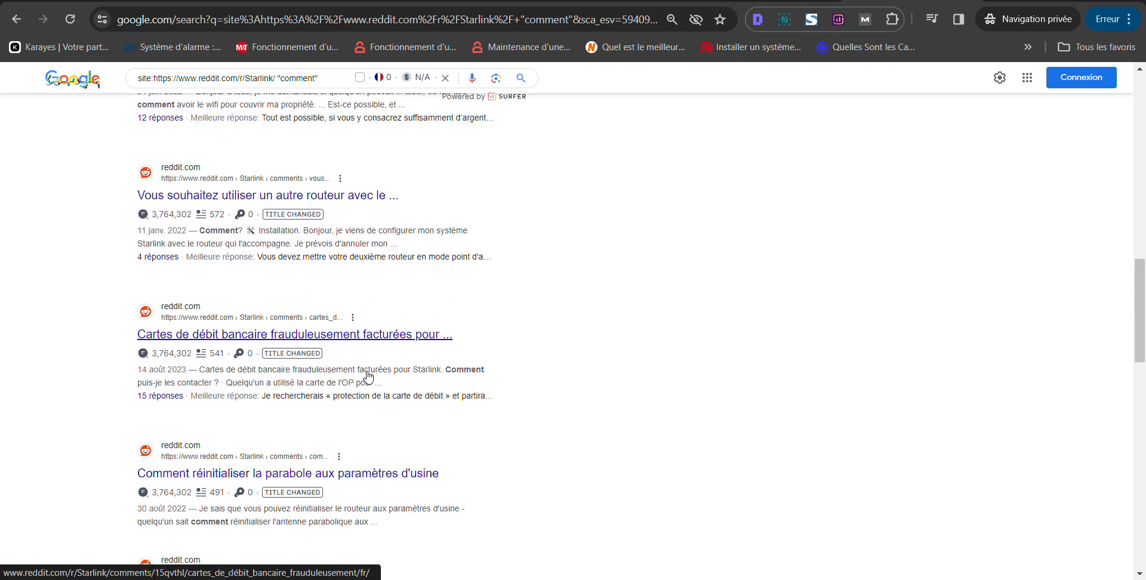
scroll(368, 376, "down", 6)
scroll(368, 376, "down", 6)
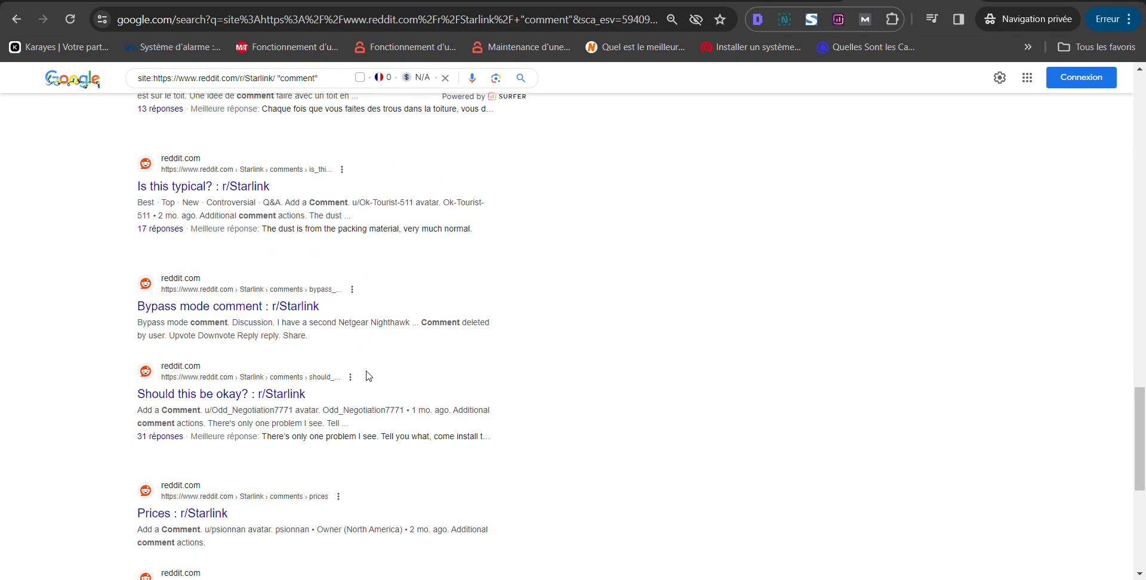
scroll(303, 318, "up", 3)
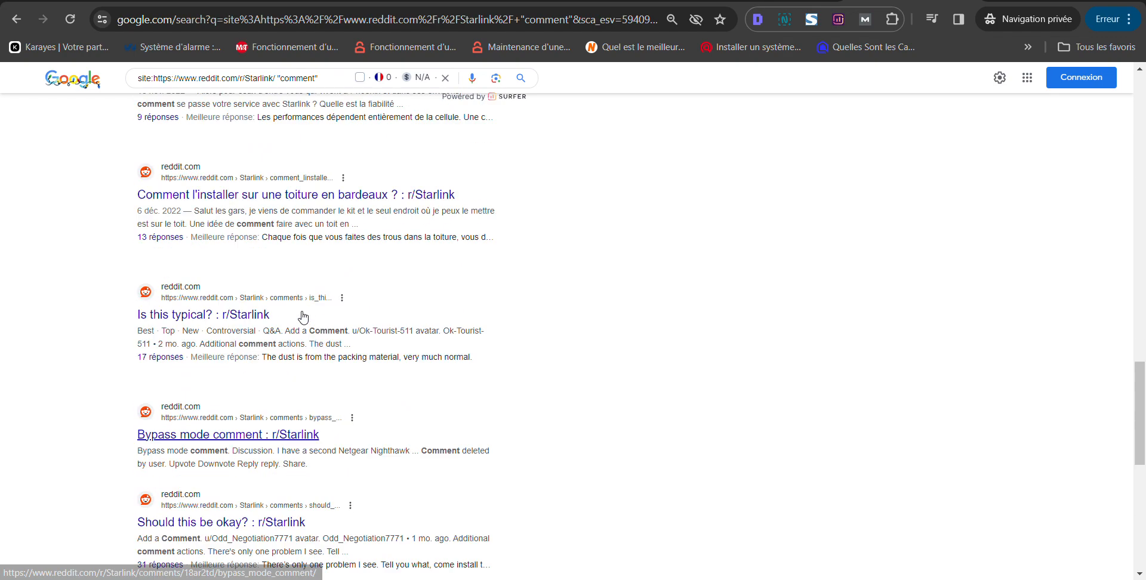
Step: Replace the keyword "comment" with "quelle" in the r/Starlink site query and run the Google search
left_click(298, 75)
double_click(298, 76)
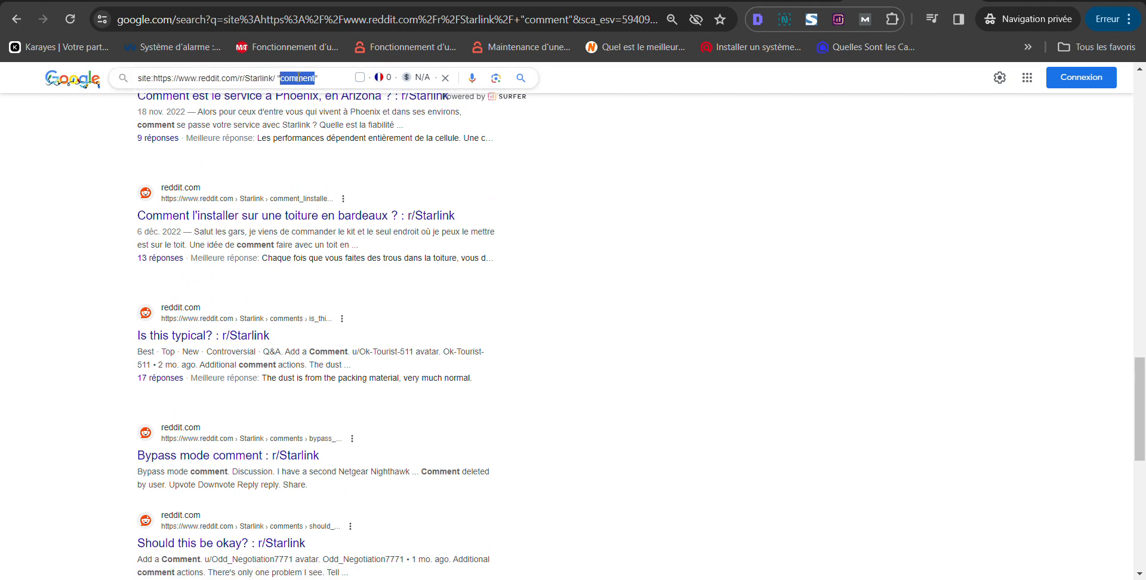
type("qepourquoi")
key("BackSpace")
key("BackSpace")
key("BackSpace")
key("BackSpace")
key("BackSpace")
key("BackSpace")
key("BackSpace")
key("BackSpace")
type("quelle")
key("Return")
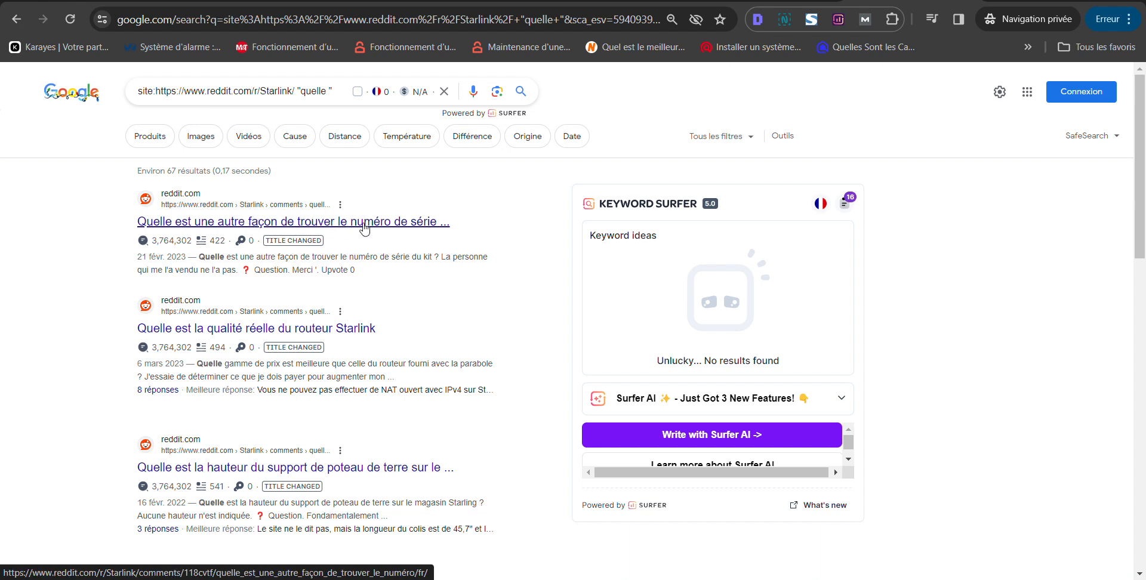
Step: Examine the question titles in the r/Starlink "quelle" results down to the image block
scroll(365, 229, "down", 1)
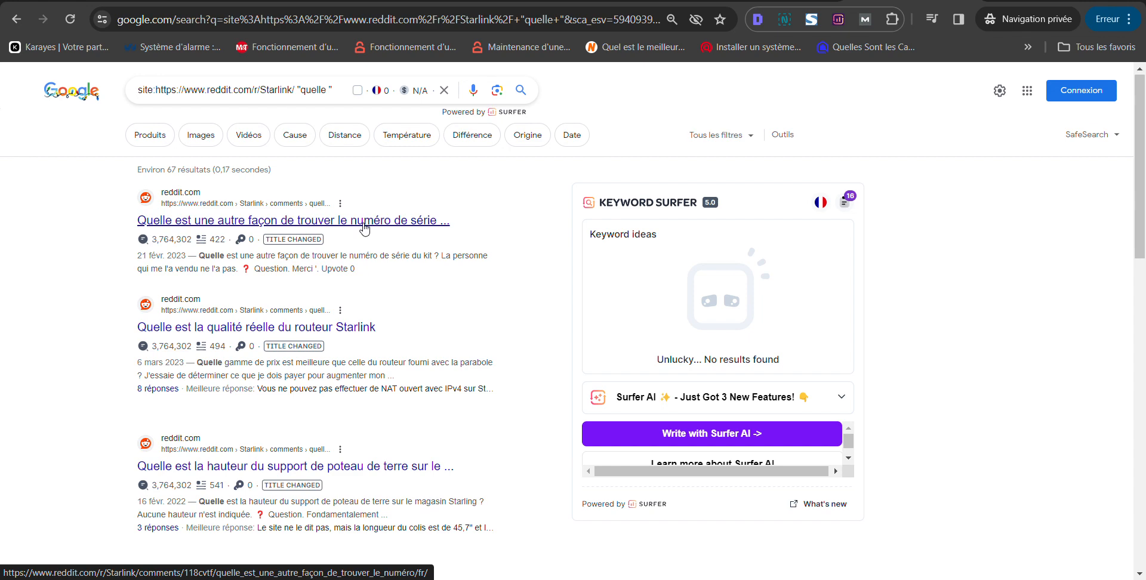
scroll(364, 230, "down", 4)
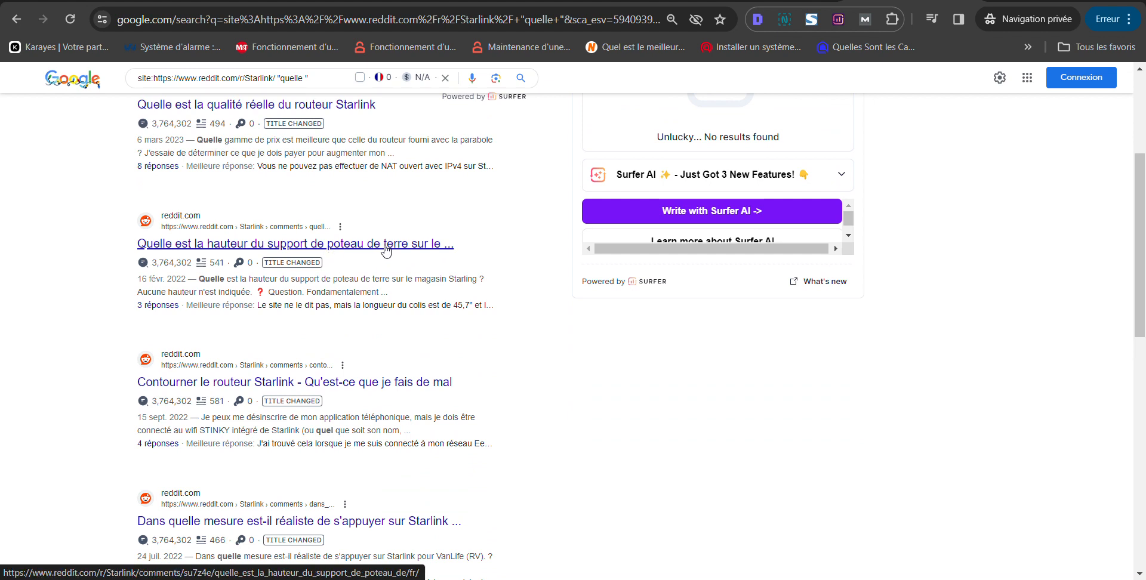
scroll(437, 284, "down", 1)
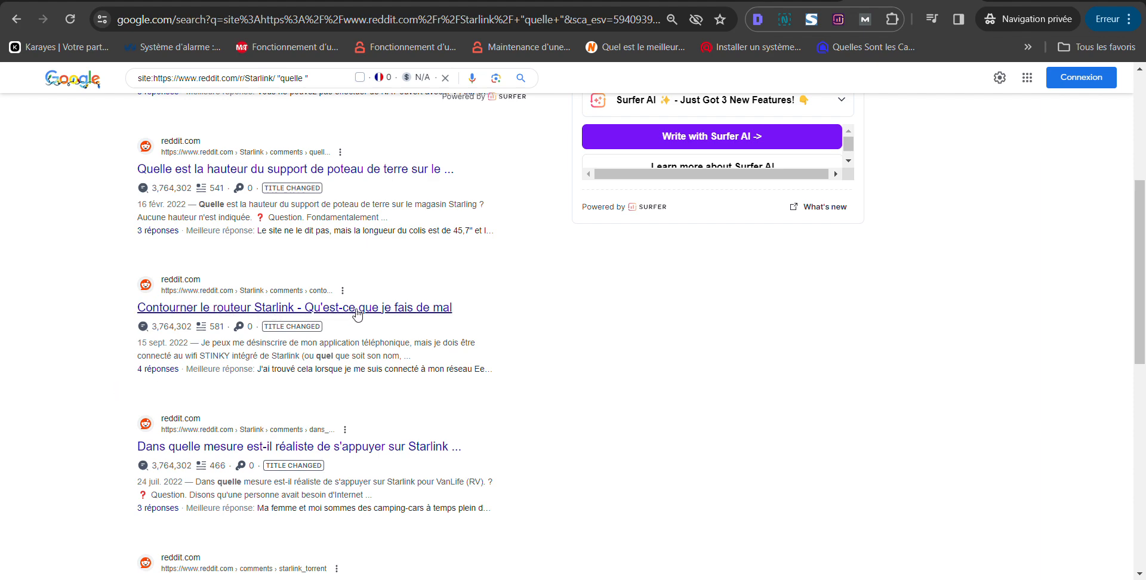
scroll(412, 316, "down", 4)
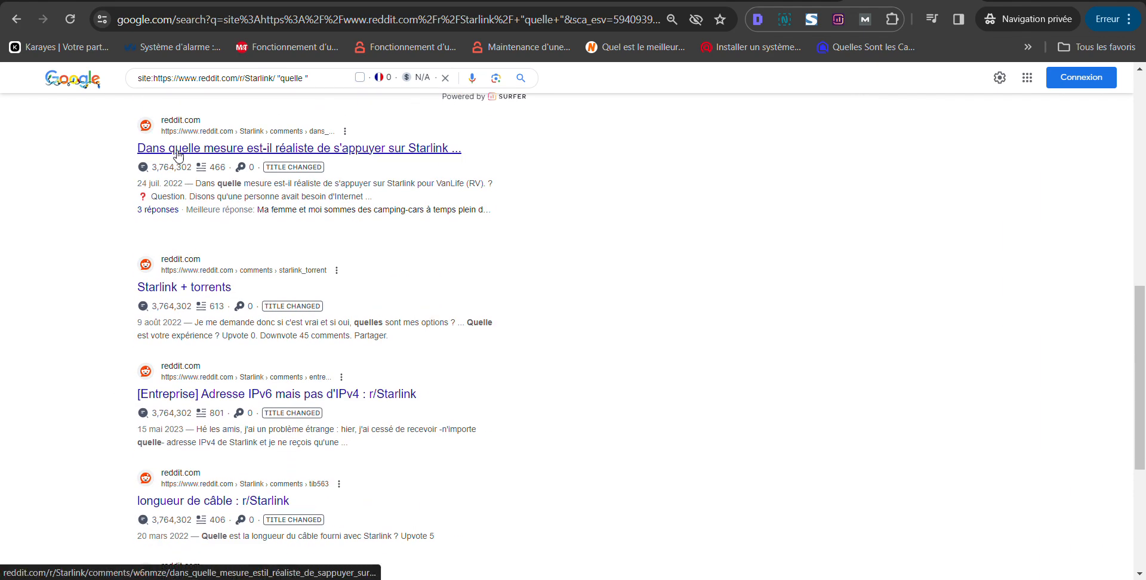
scroll(347, 235, "down", 3)
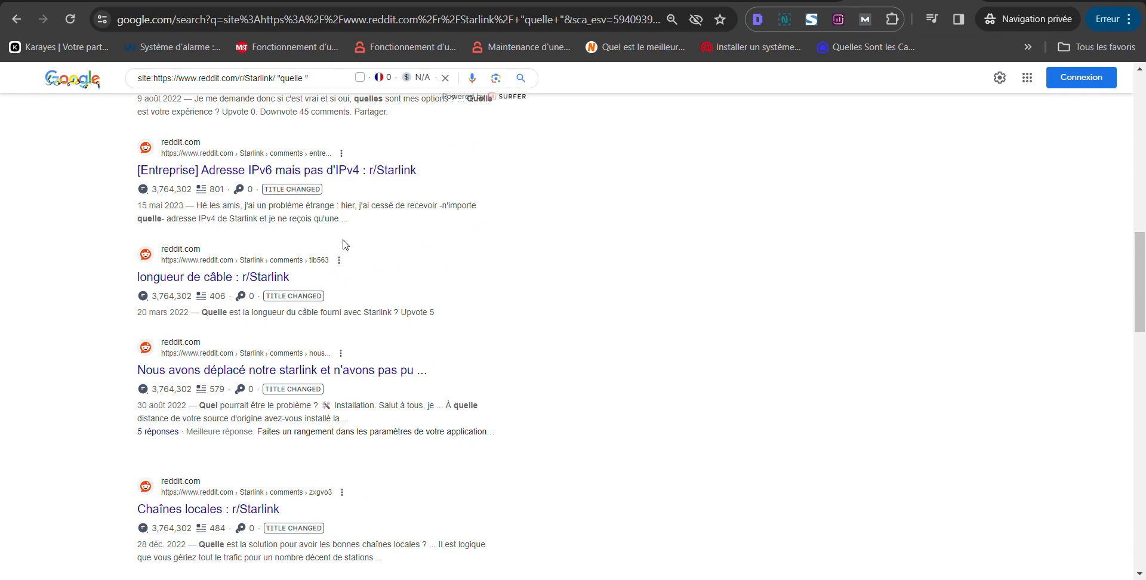
scroll(345, 245, "down", 4)
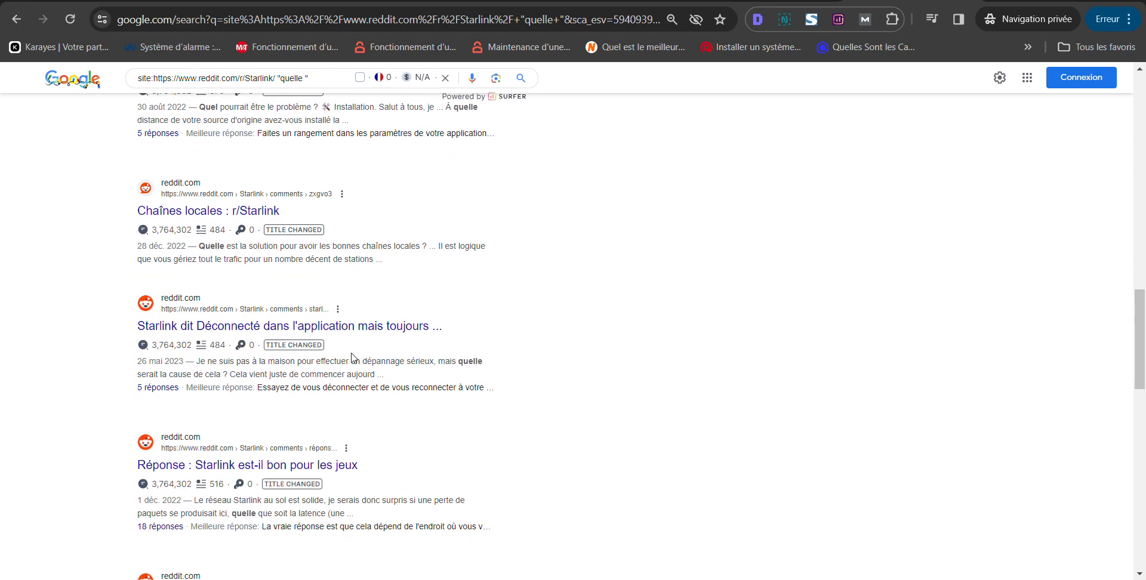
scroll(352, 358, "down", 9)
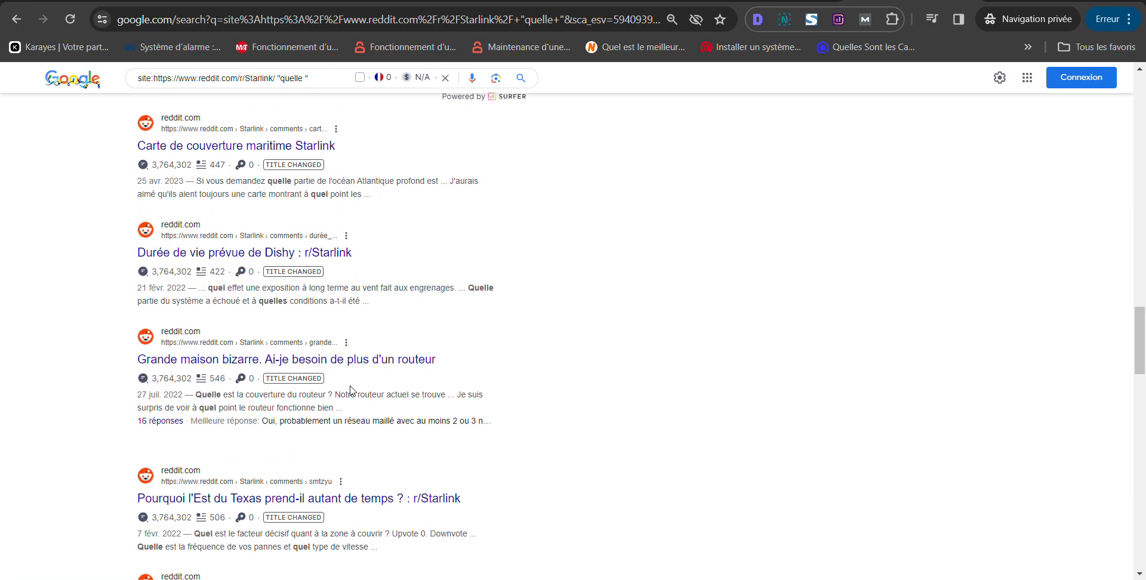
scroll(464, 406, "down", 6)
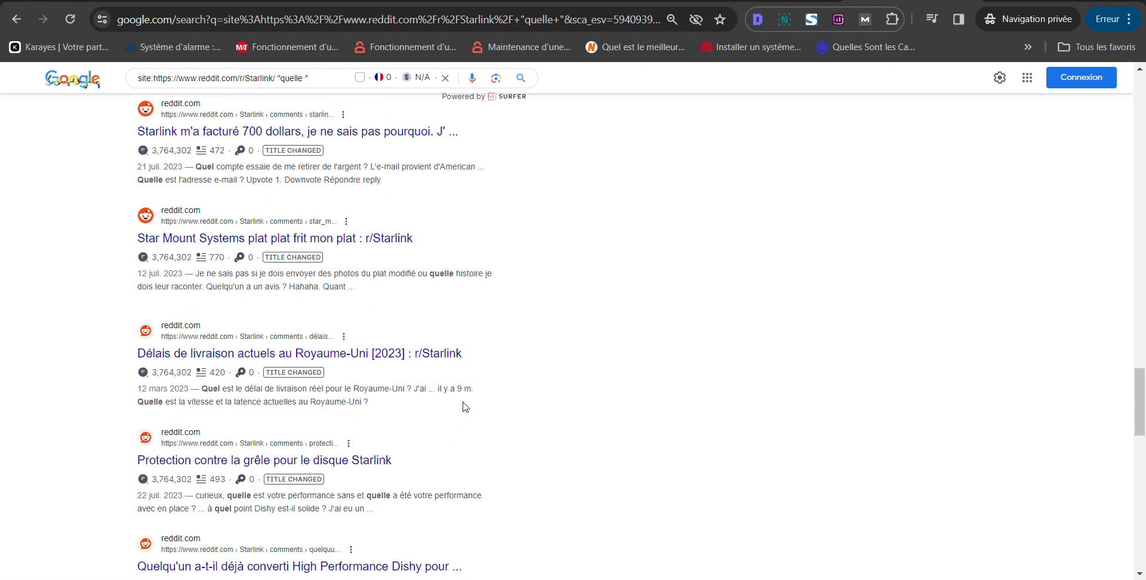
scroll(465, 407, "down", 2)
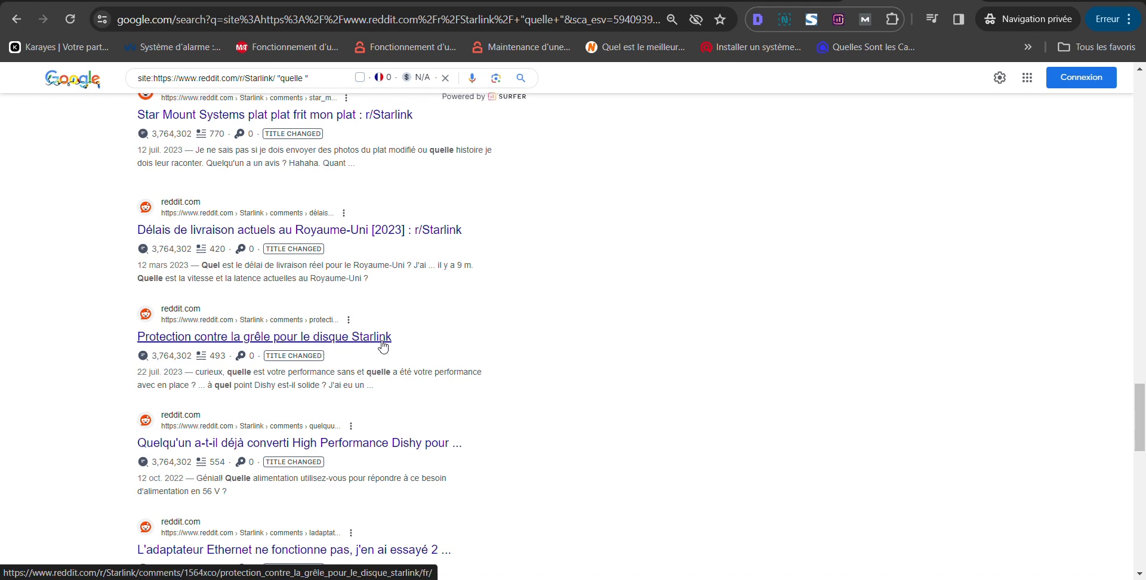
scroll(382, 346, "down", 1)
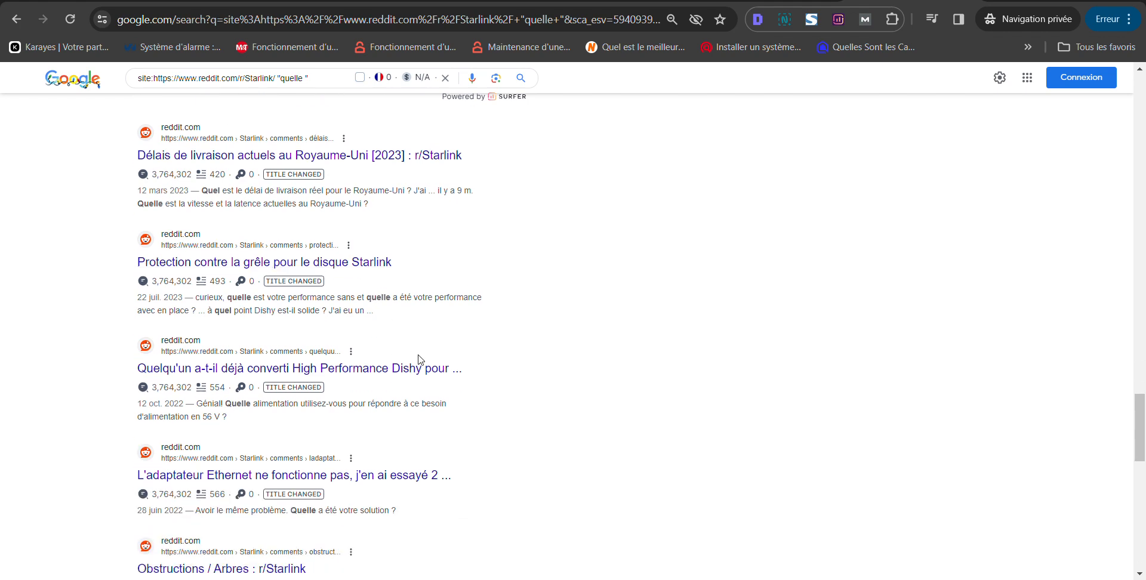
scroll(420, 359, "down", 1)
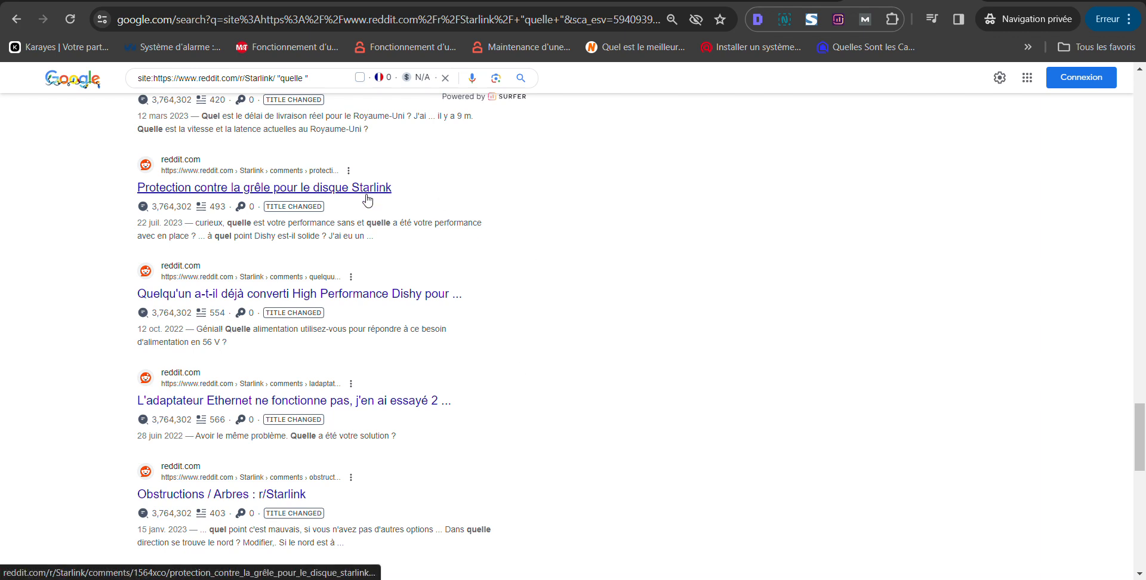
scroll(463, 281, "down", 3)
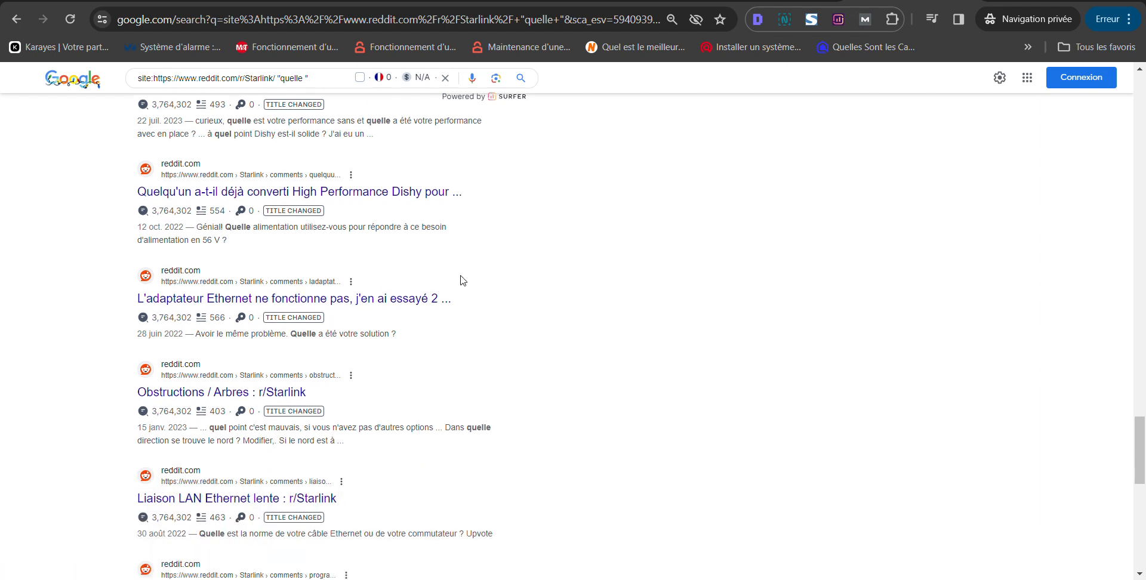
scroll(473, 326, "down", 3)
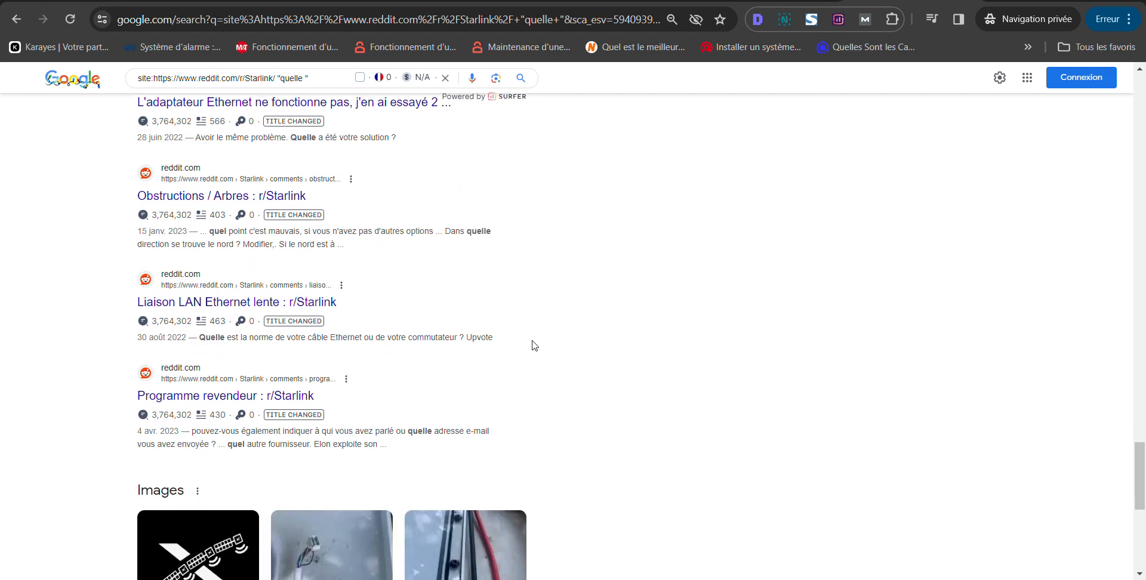
Step: Recheck the titles around the hail protection topic and read the remaining "quelle" results to the end of the page
scroll(558, 374, "up", 8)
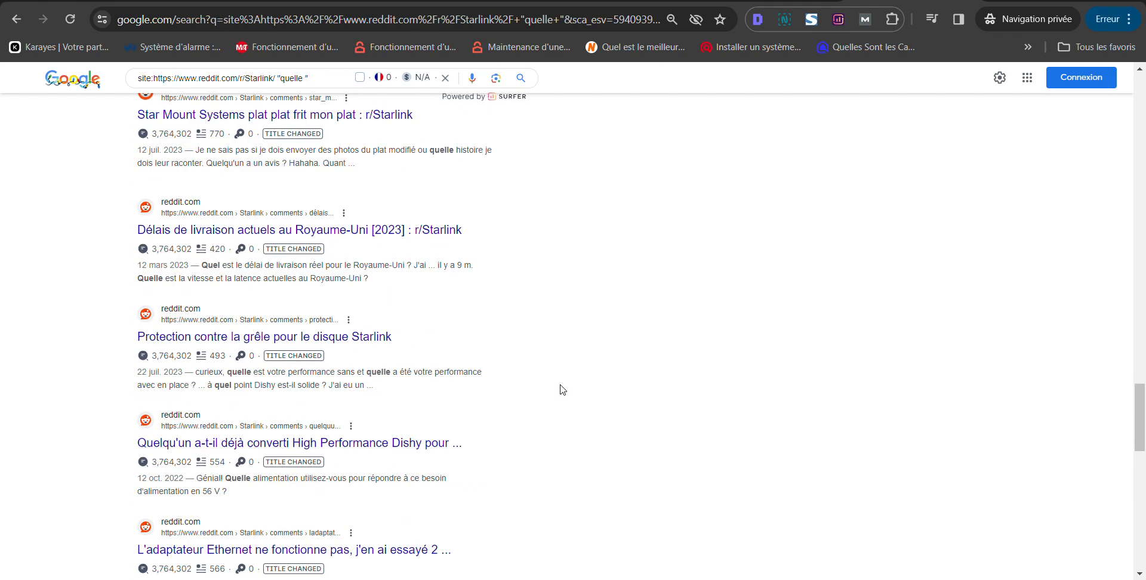
scroll(561, 388, "down", 2)
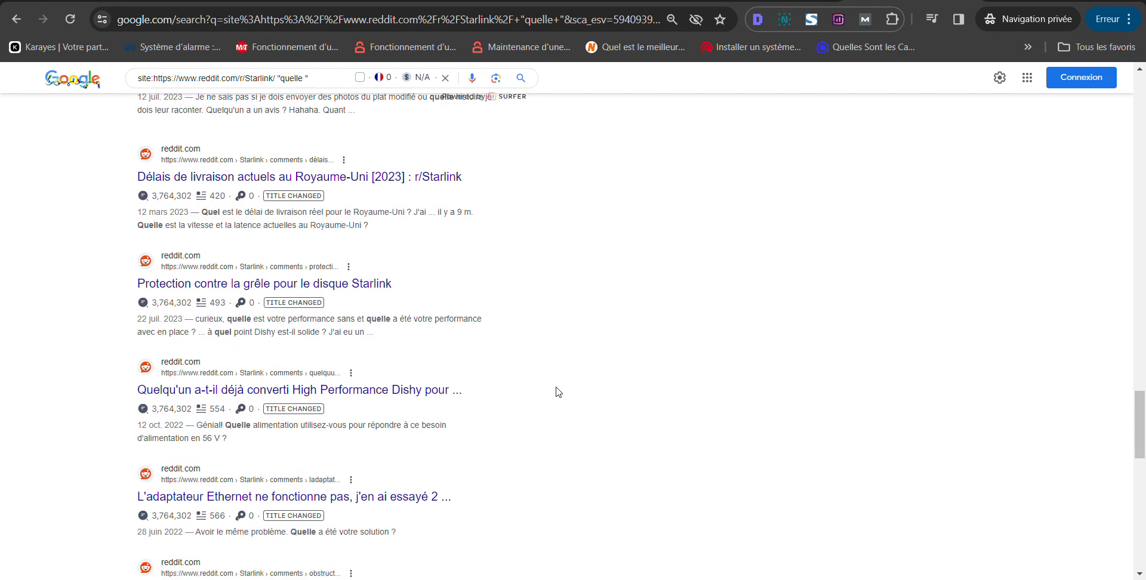
scroll(555, 392, "down", 9)
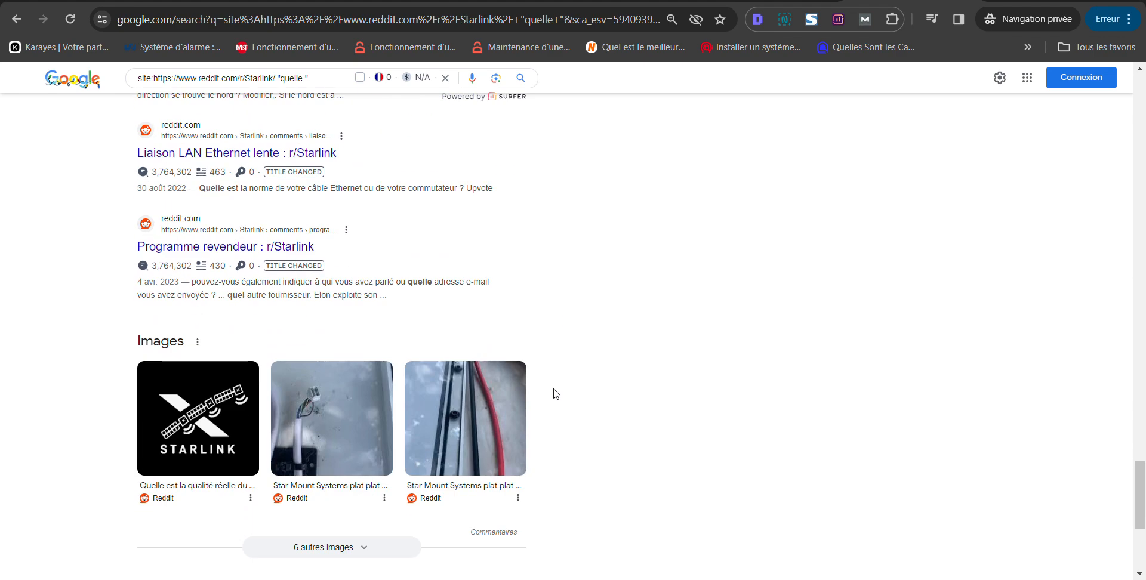
scroll(555, 394, "down", 3)
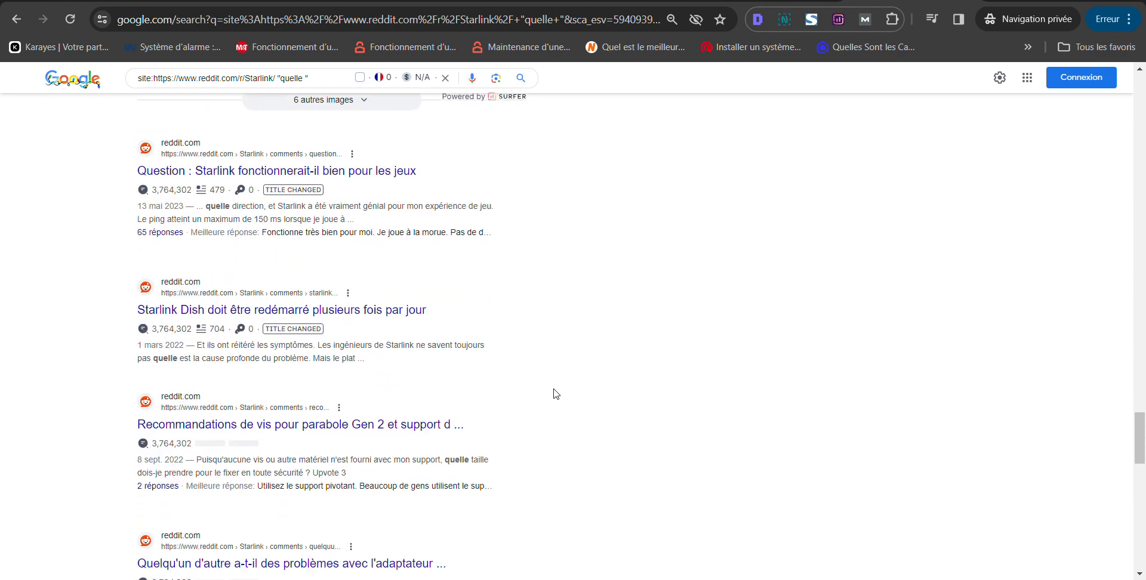
scroll(554, 394, "down", 2)
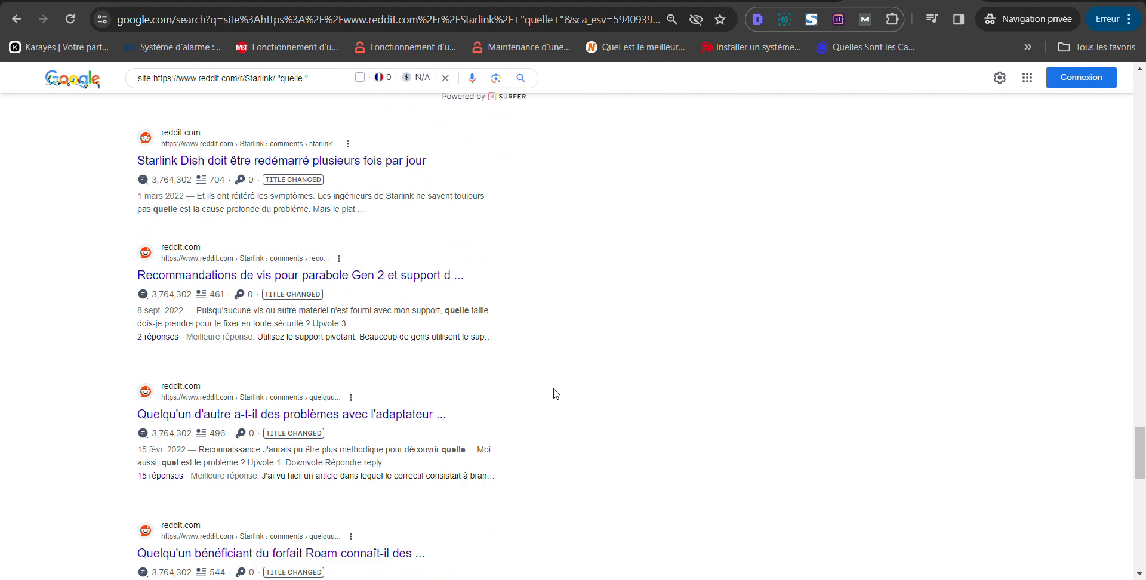
scroll(555, 394, "down", 3)
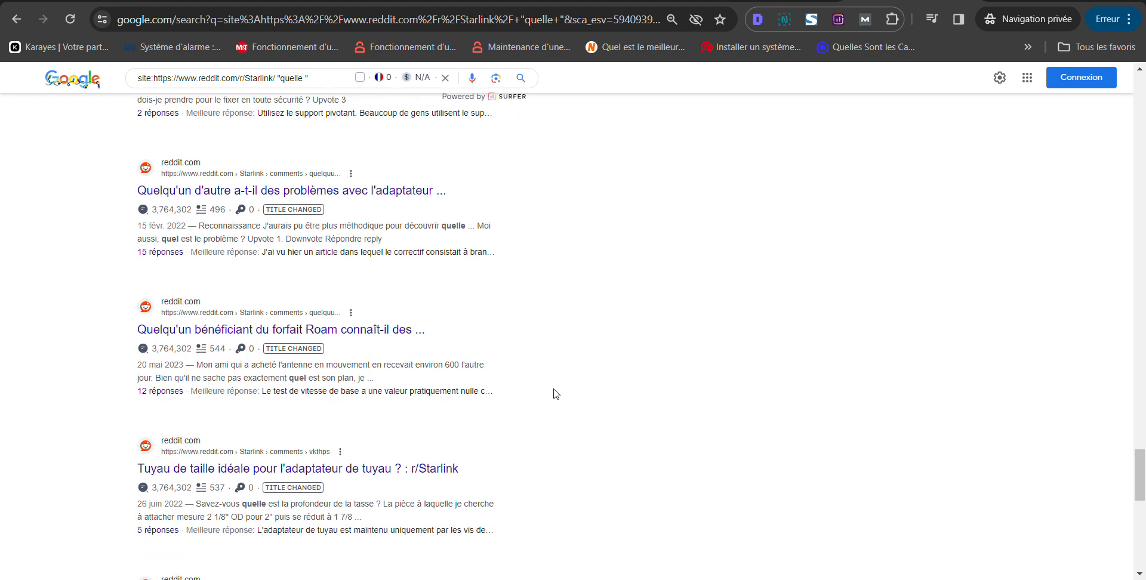
scroll(554, 394, "down", 5)
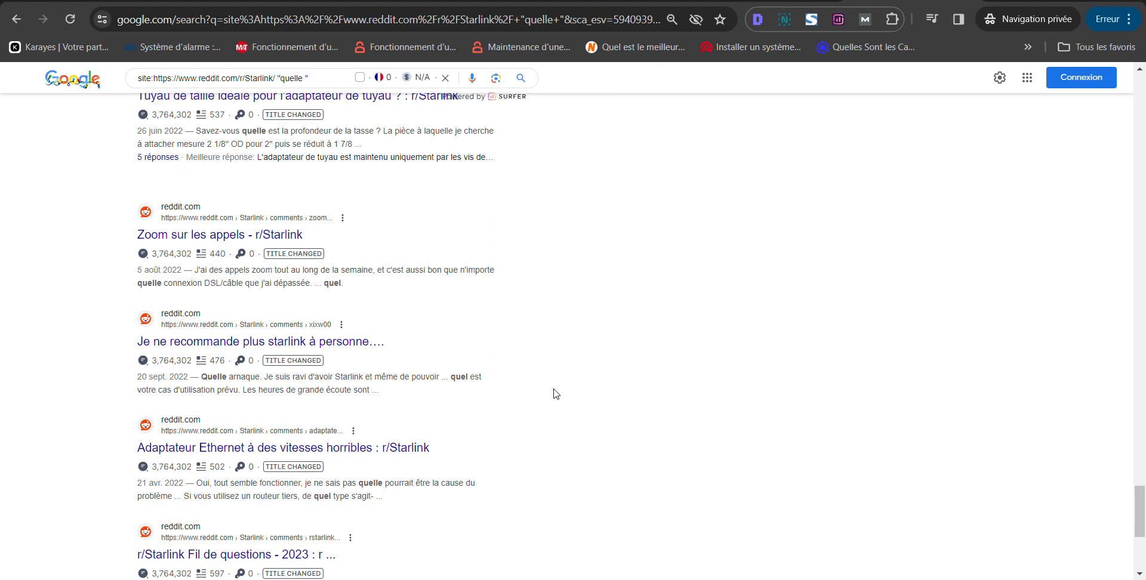
scroll(555, 394, "down", 2)
scroll(555, 394, "up", 2)
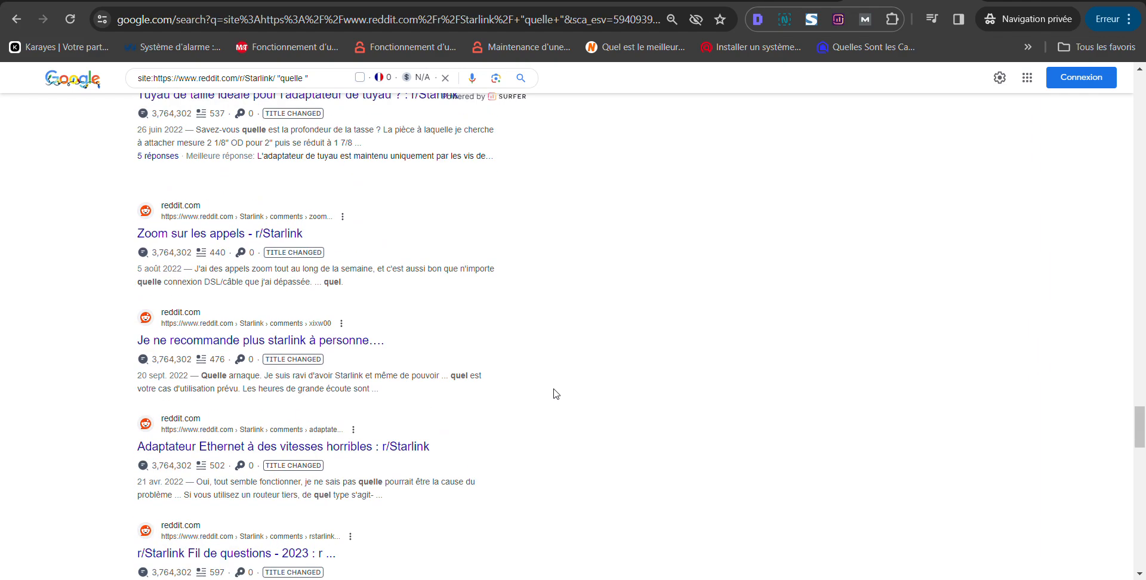
scroll(555, 394, "down", 1)
scroll(555, 394, "down", 15)
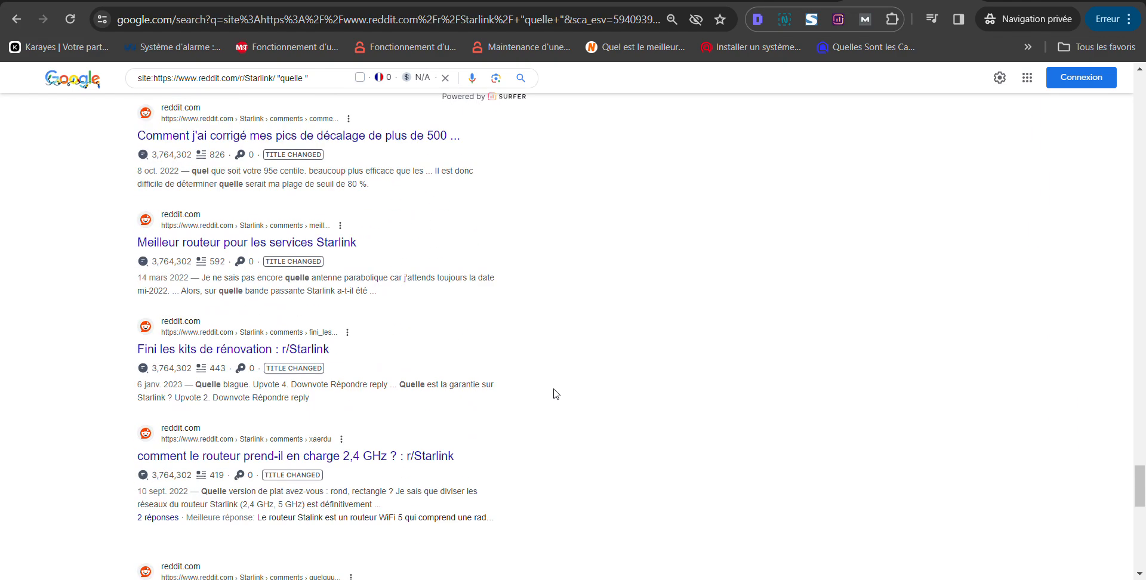
scroll(555, 394, "down", 10)
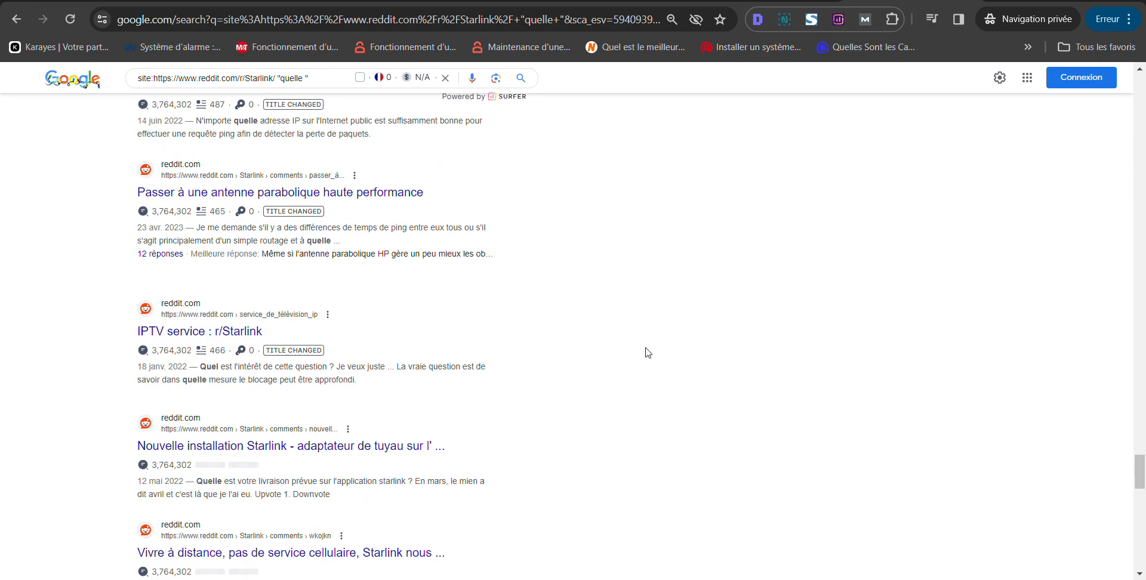
scroll(582, 351, "down", 20)
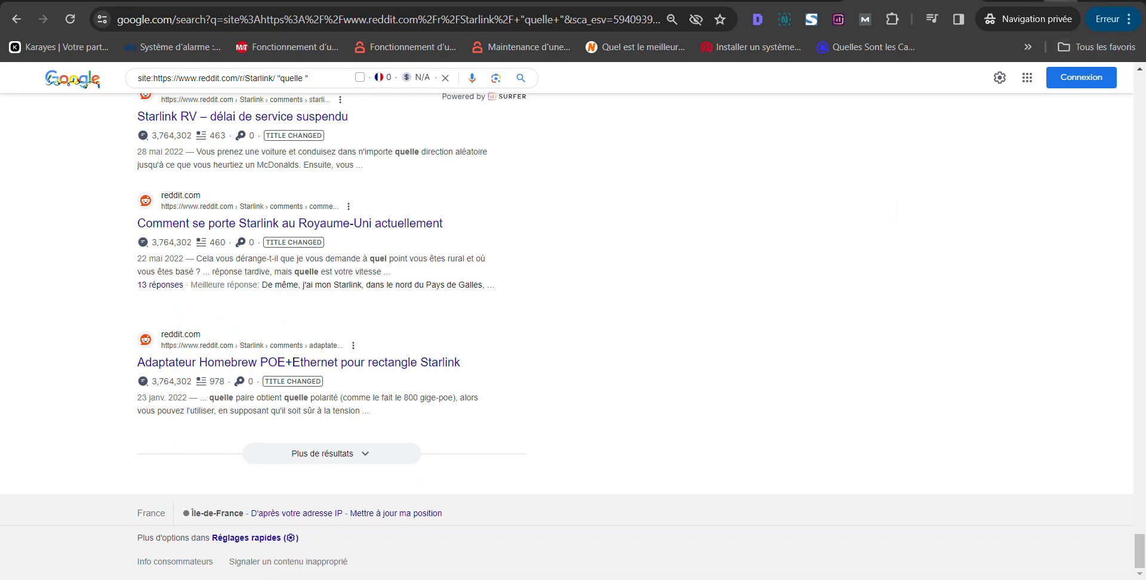
Step: Switch to the Reddit window, re-enter "how" in the r/Starlink search field, and close the search suggestions
key("alt+Tab")
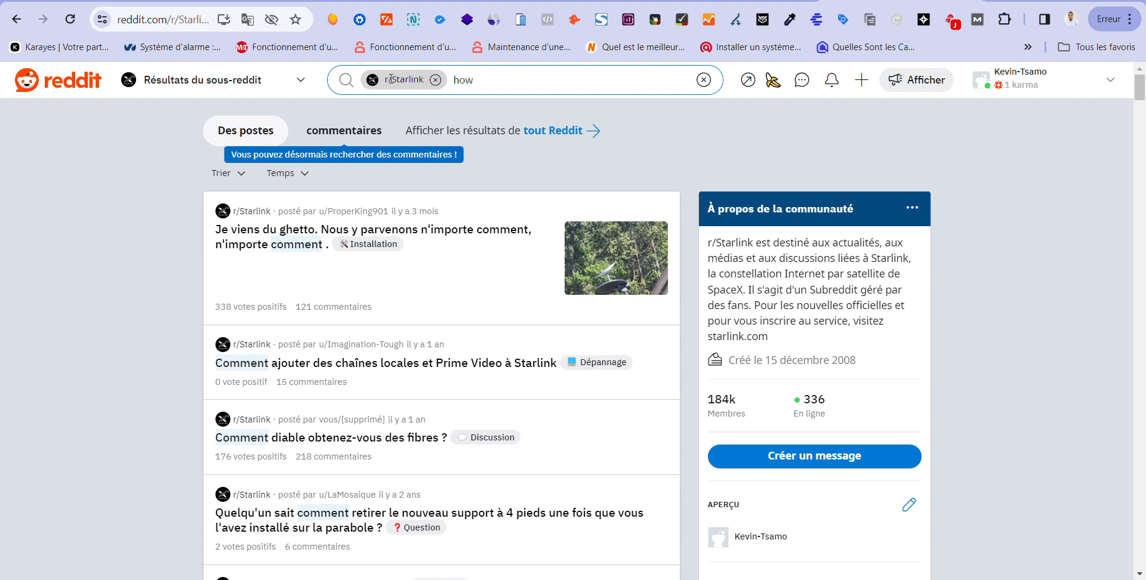
left_click_drag(445, 81, 525, 94)
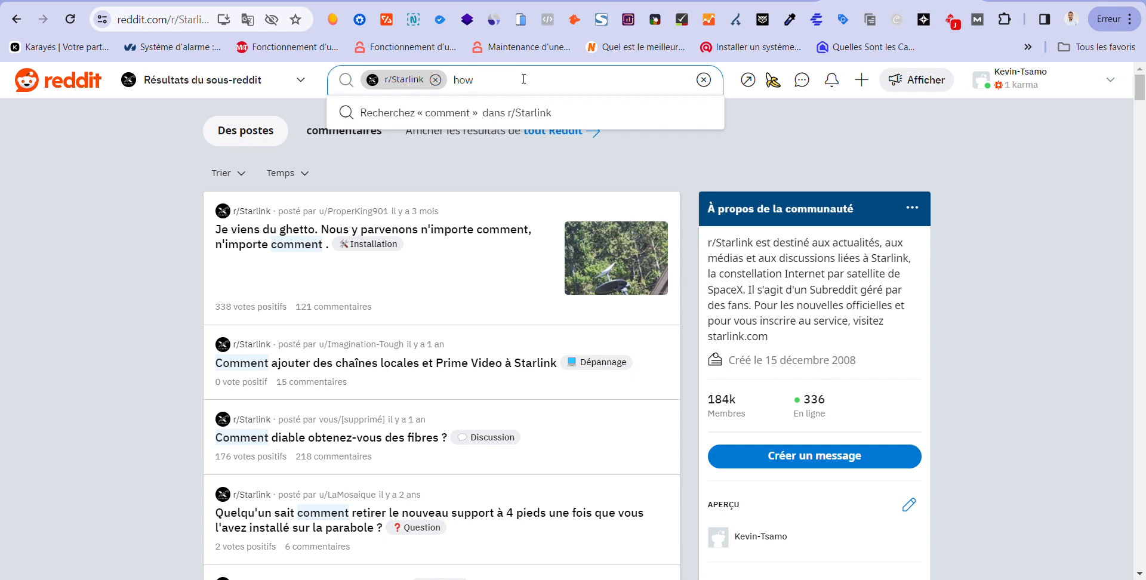
key("BackSpace")
key("BackSpace")
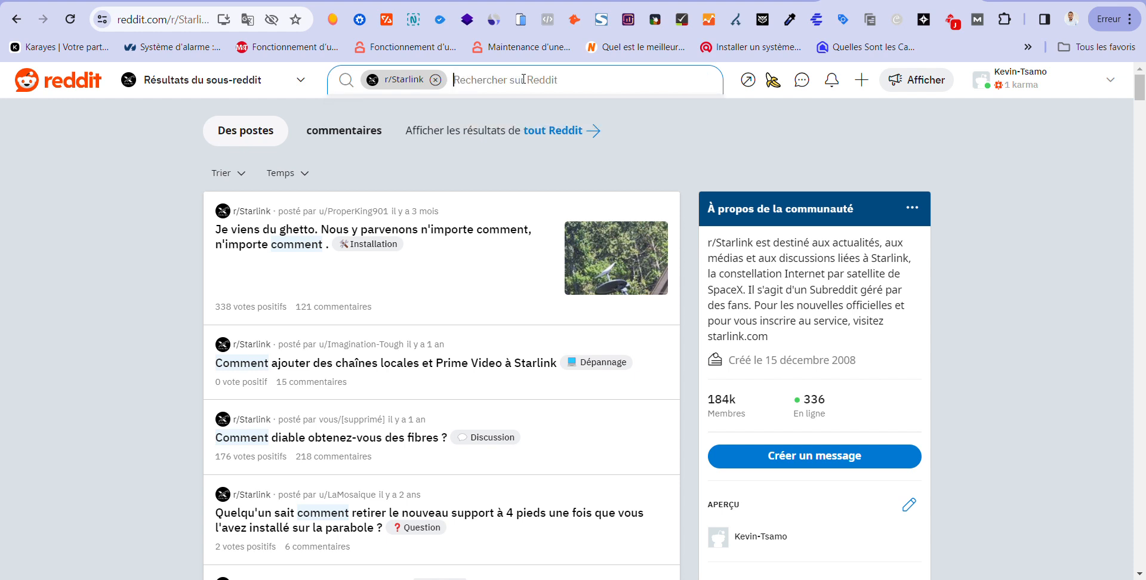
type("how")
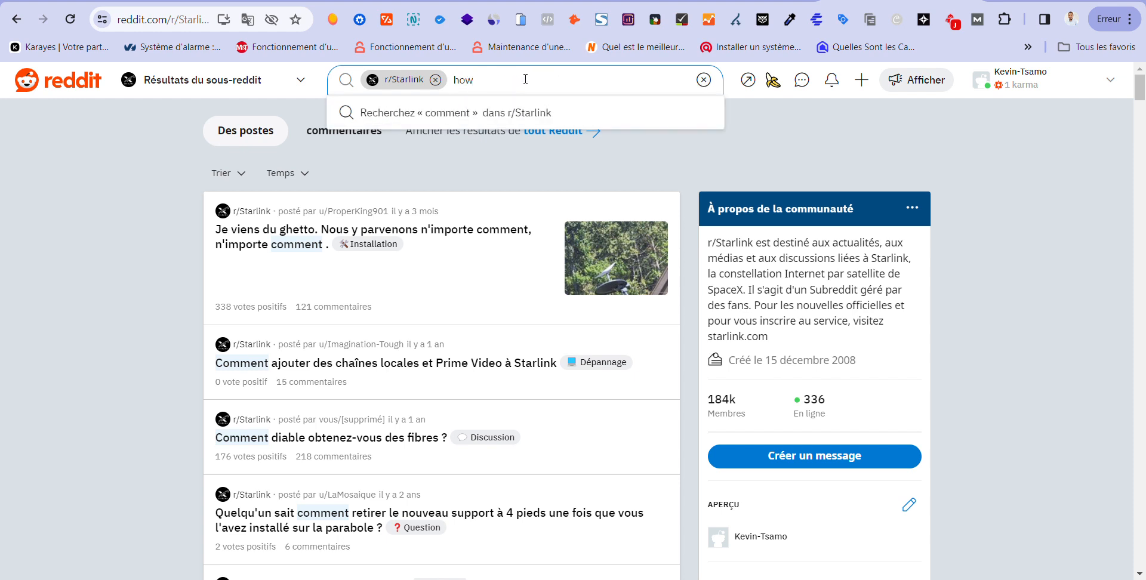
left_click(680, 158)
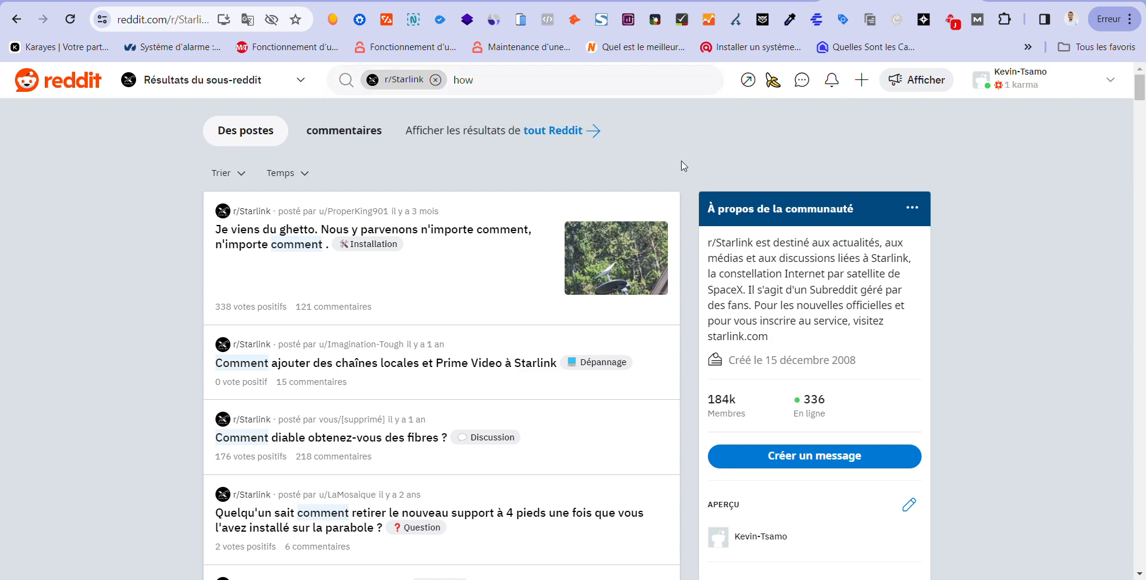
Step: Skim the post titles in the r/Starlink "how" results from the first posts down to the question about how many users Starlink supports
scroll(402, 298, "down", 6)
right_click(149, 313)
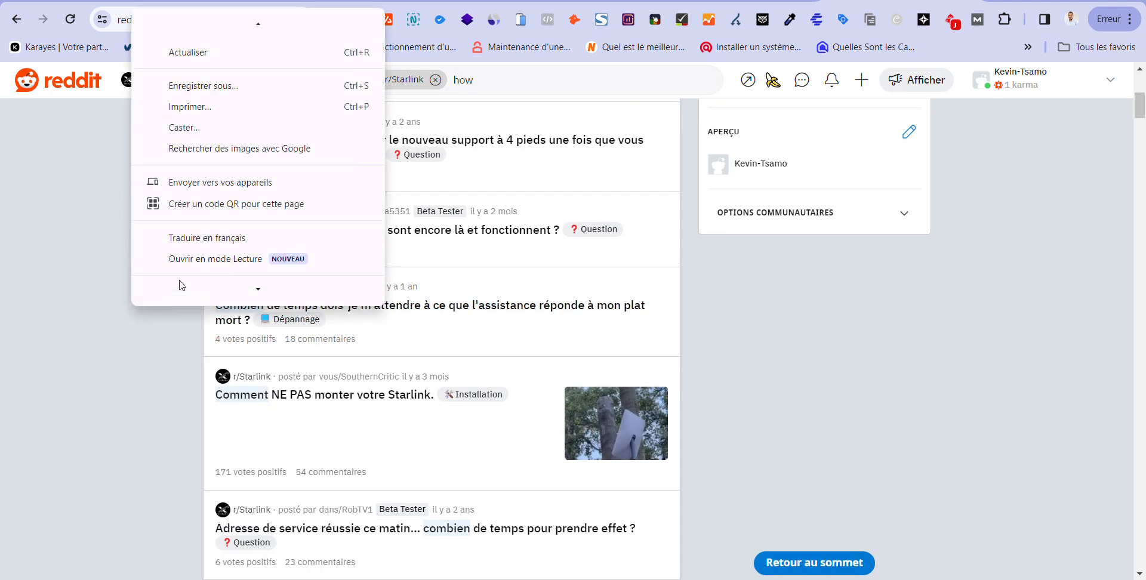
left_click(366, 420)
scroll(375, 424, "down", 5)
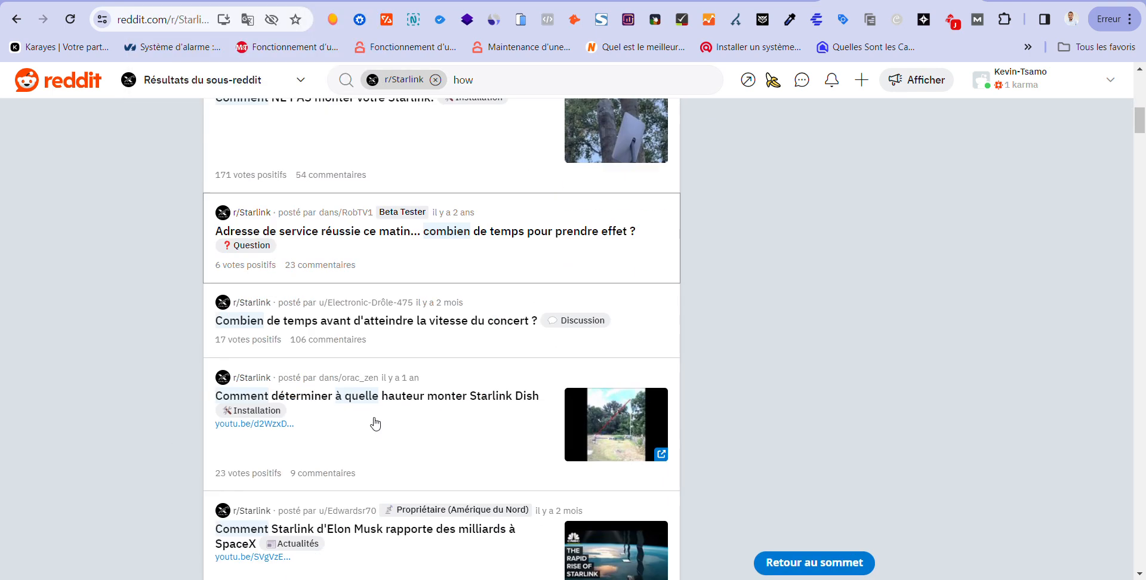
scroll(375, 423, "up", 2)
scroll(376, 423, "down", 20)
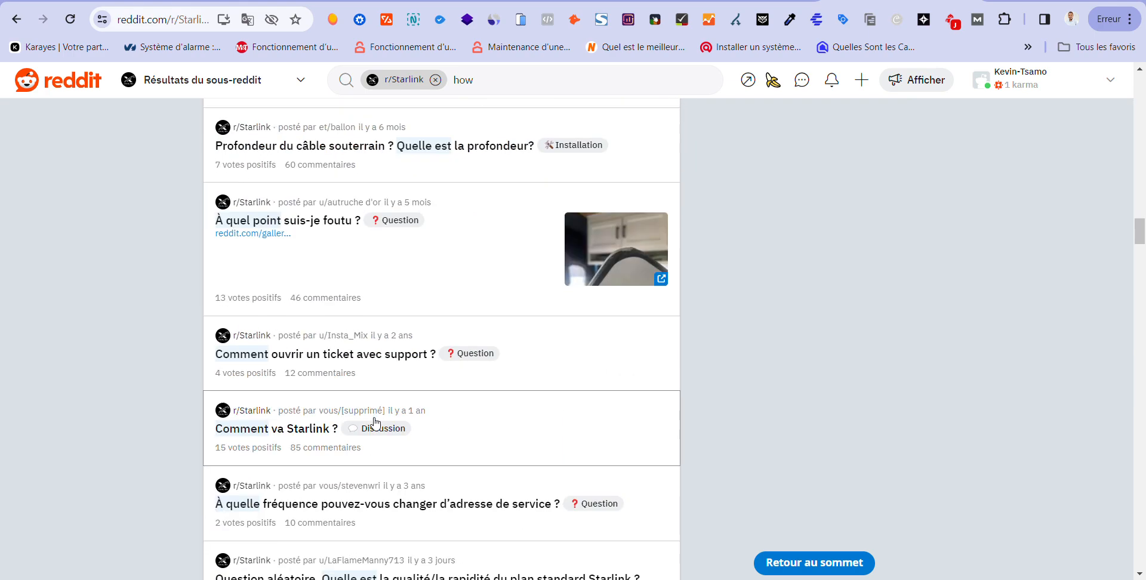
scroll(375, 422, "down", 20)
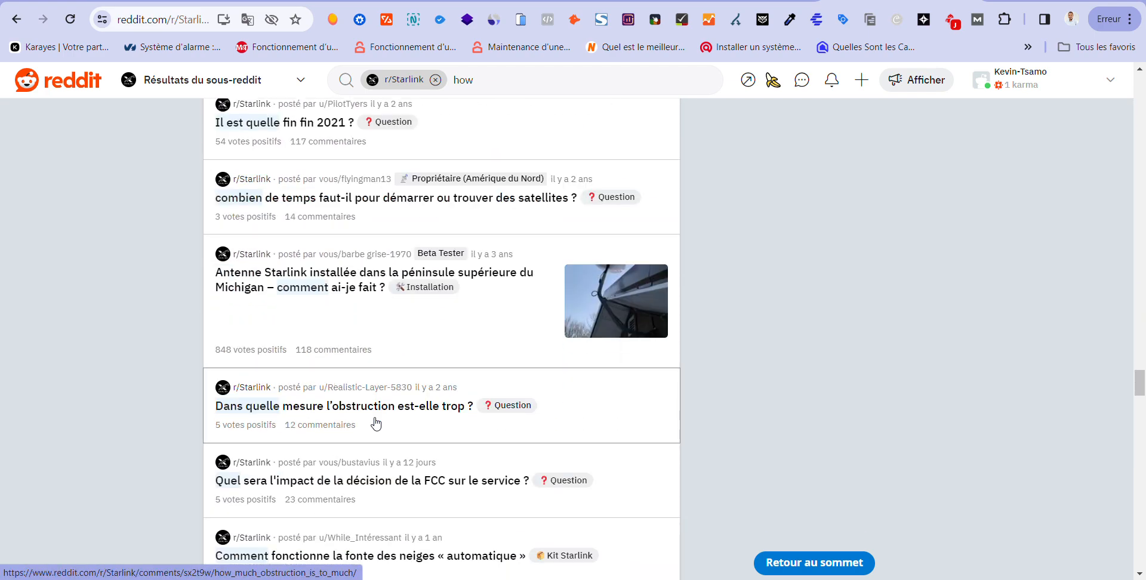
scroll(376, 424, "down", 15)
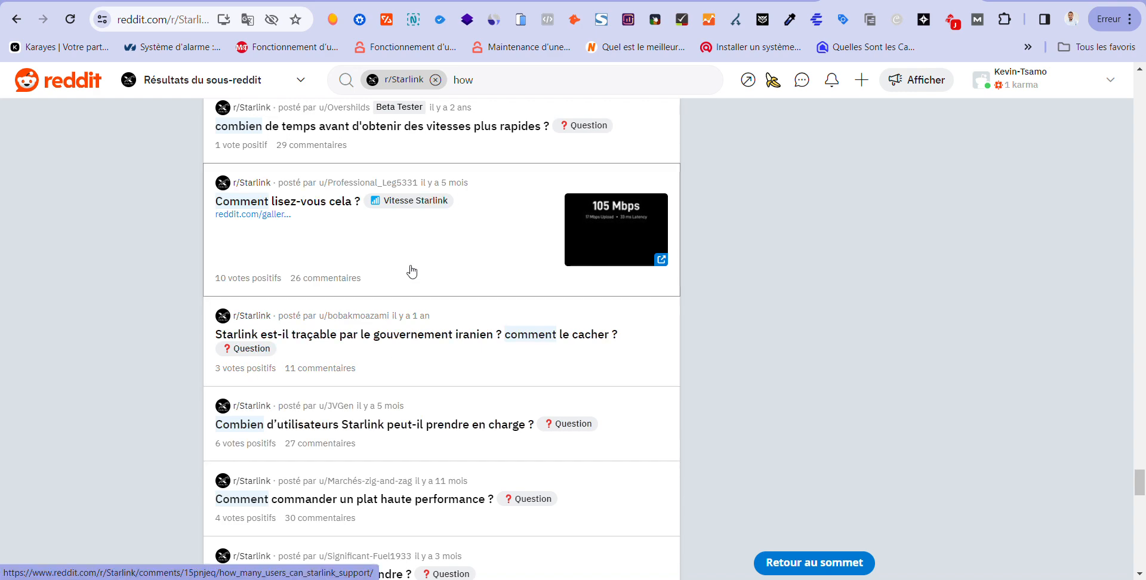
Step: Read further through the "how" result titles, down to the questions on factory-resetting the dish and covering 100 miles
scroll(410, 357, "down", 3)
scroll(412, 357, "down", 2)
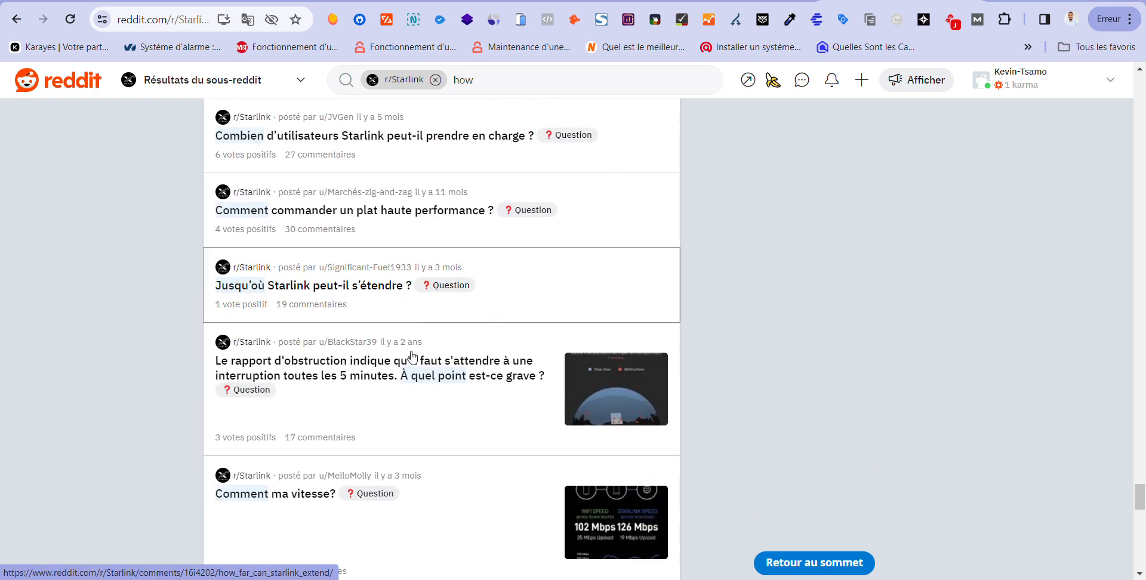
scroll(366, 379, "down", 11)
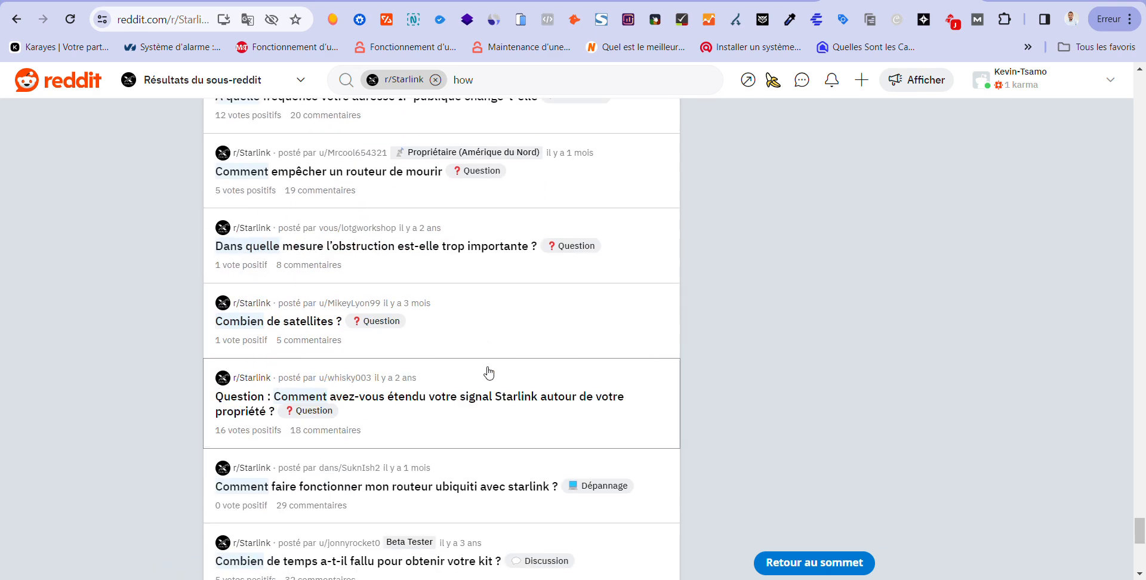
scroll(464, 321, "down", 15)
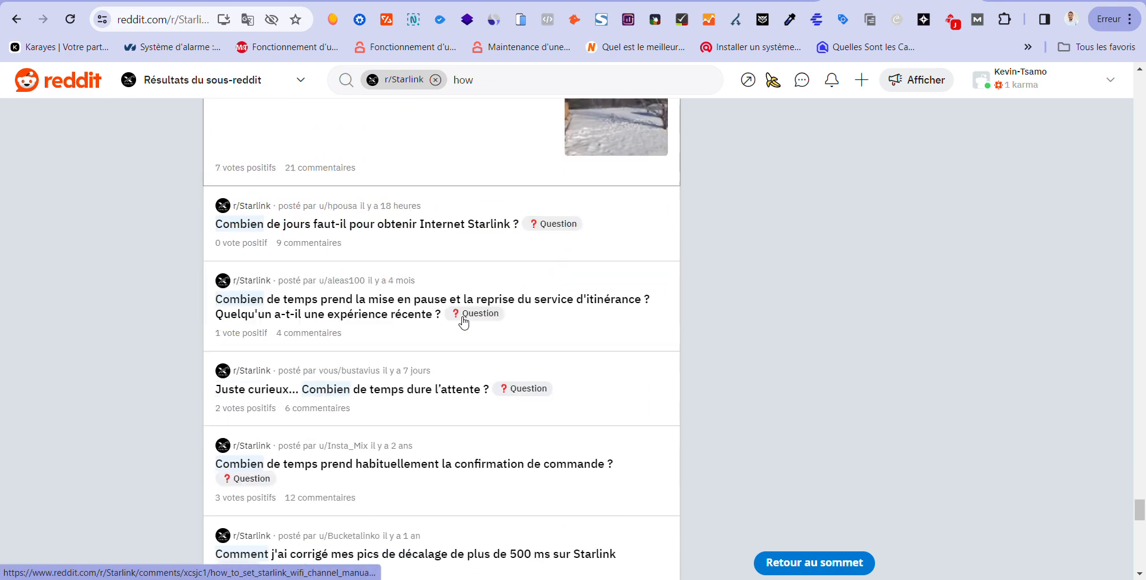
scroll(463, 321, "down", 6)
scroll(729, 304, "down", 20)
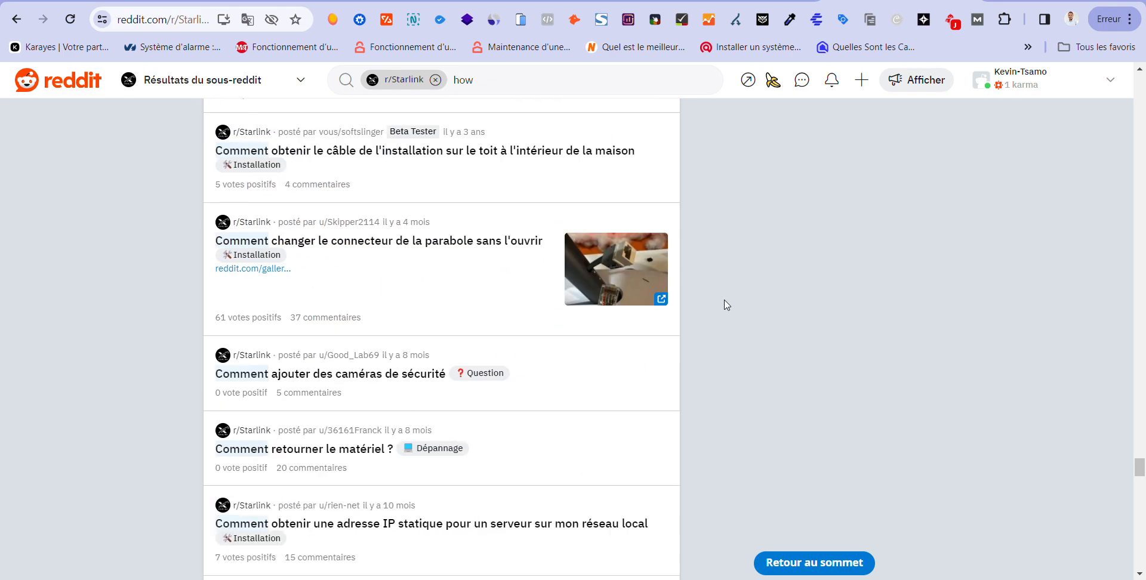
scroll(726, 304, "down", 10)
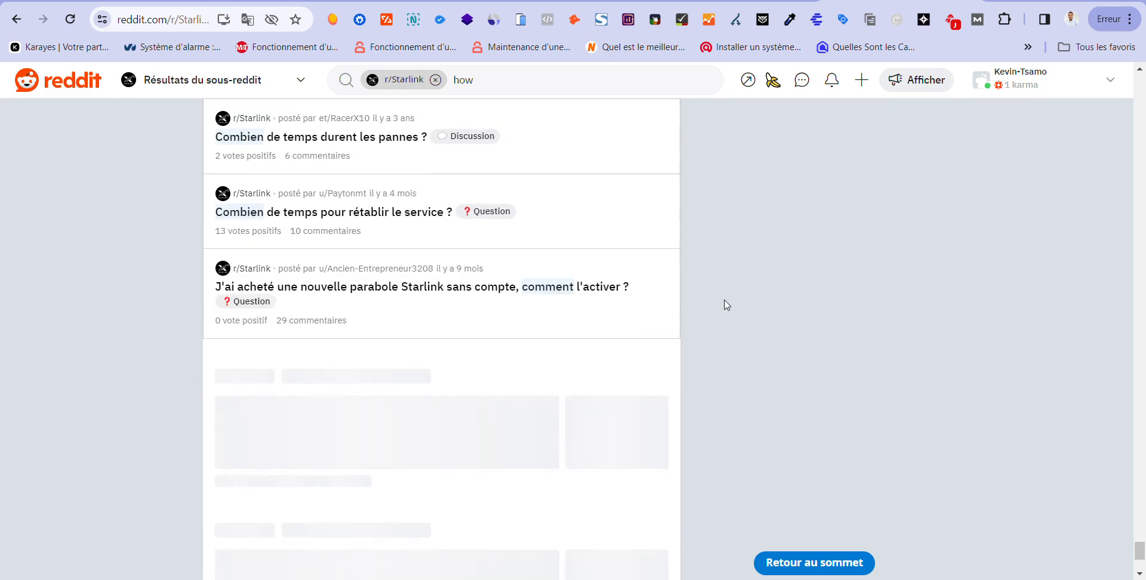
scroll(750, 362, "down", 2)
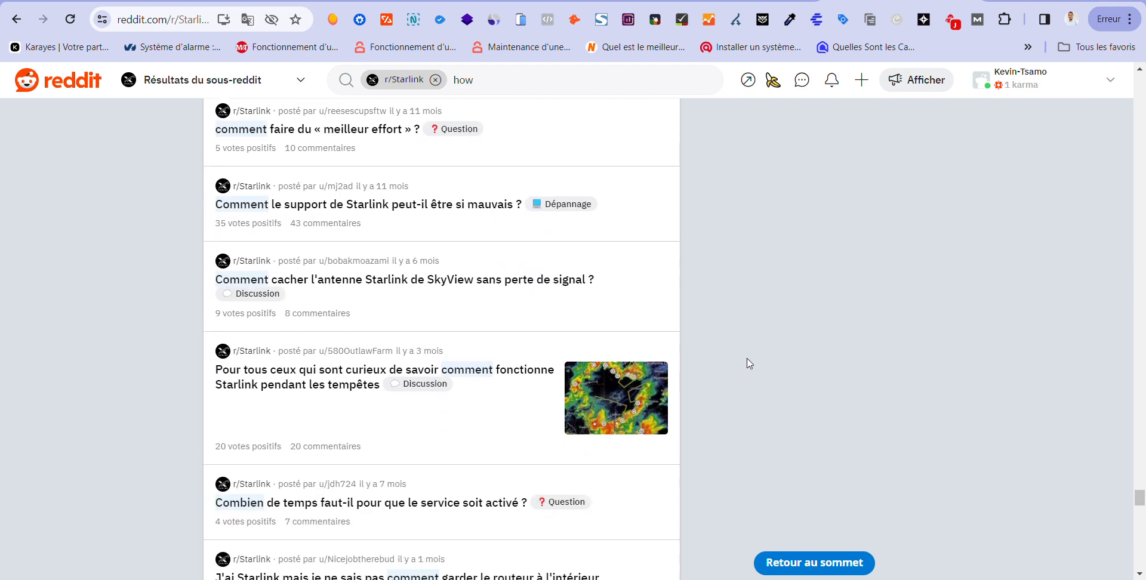
scroll(749, 333, "down", 6)
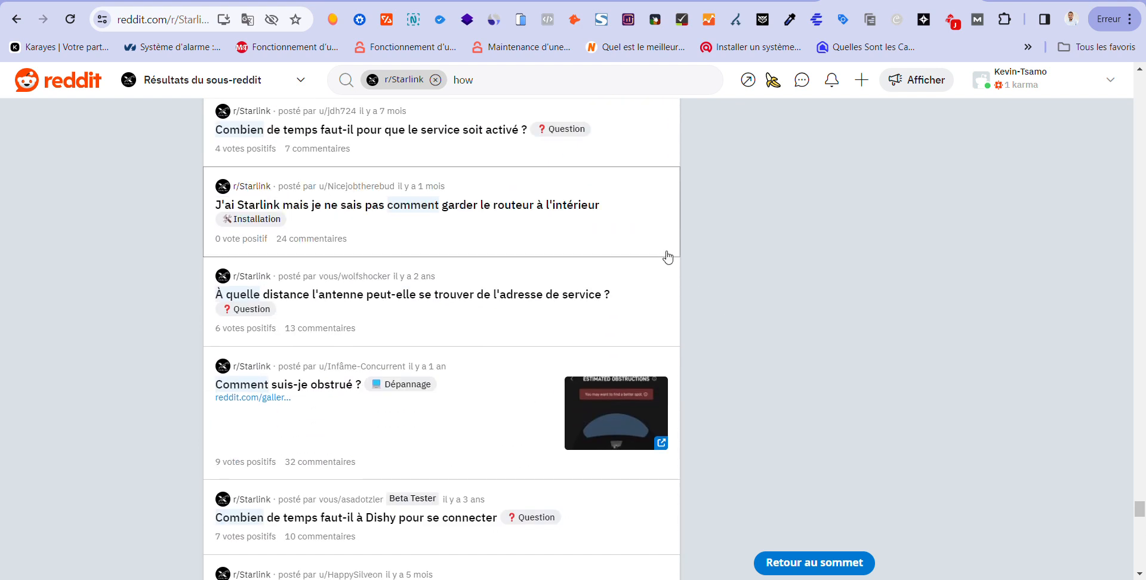
scroll(772, 284, "down", 18)
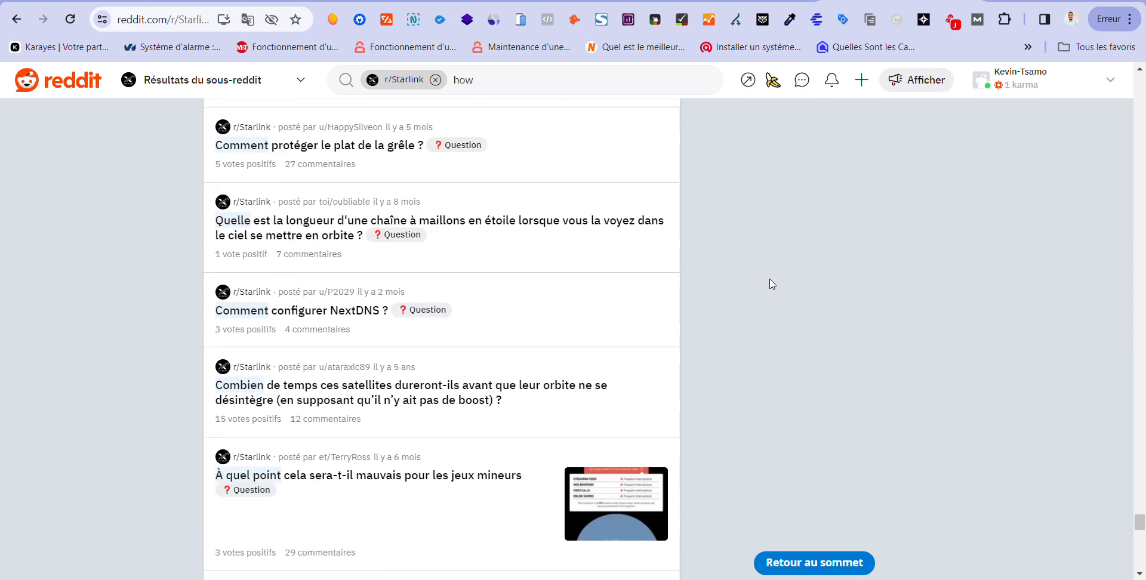
scroll(768, 292, "down", 15)
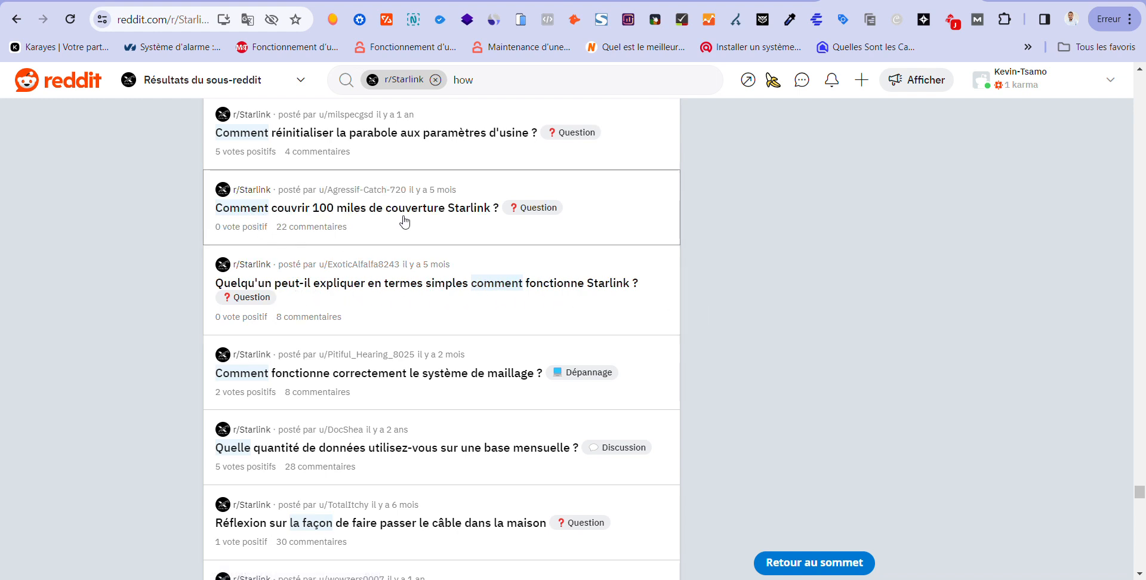
Step: Examine the question titles from becoming a Starlink distributor and EU pricing through better wifi and the rural discount to the peak-hours post
scroll(225, 266, "down", 5)
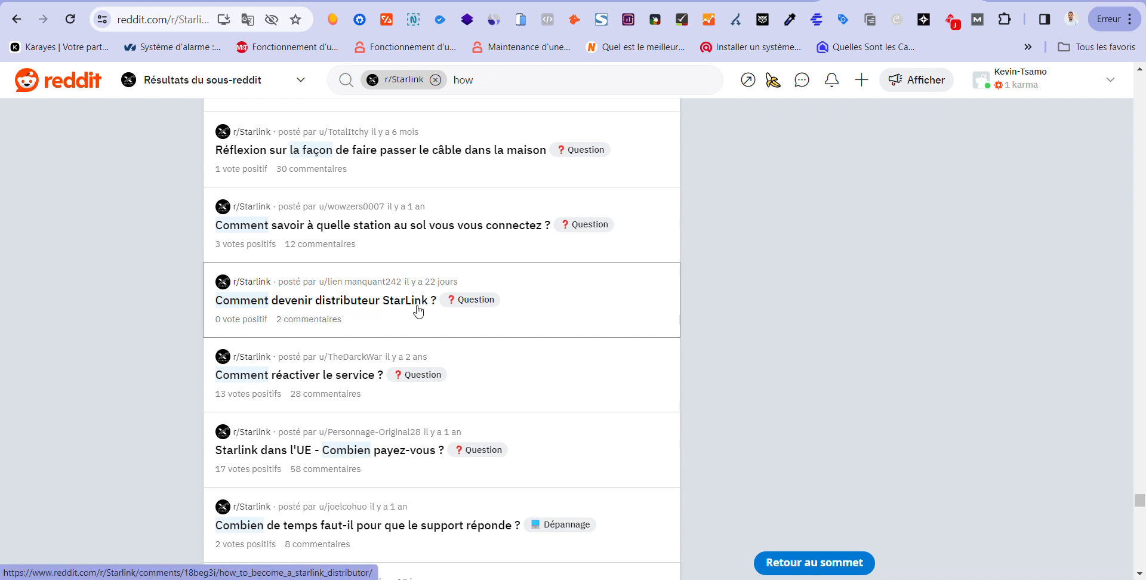
scroll(430, 309, "down", 1)
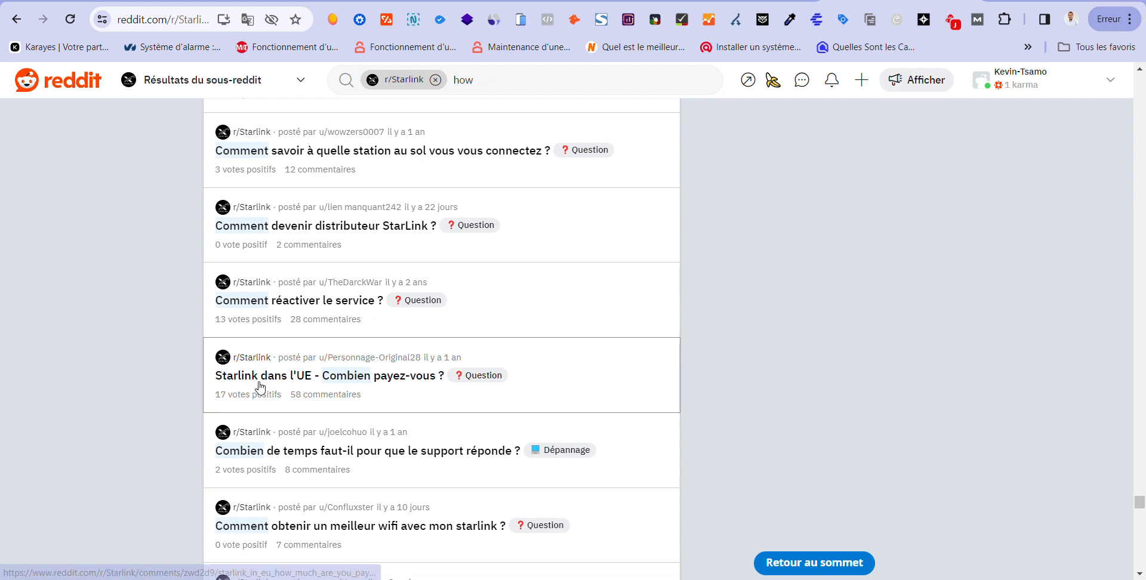
scroll(329, 386, "down", 2)
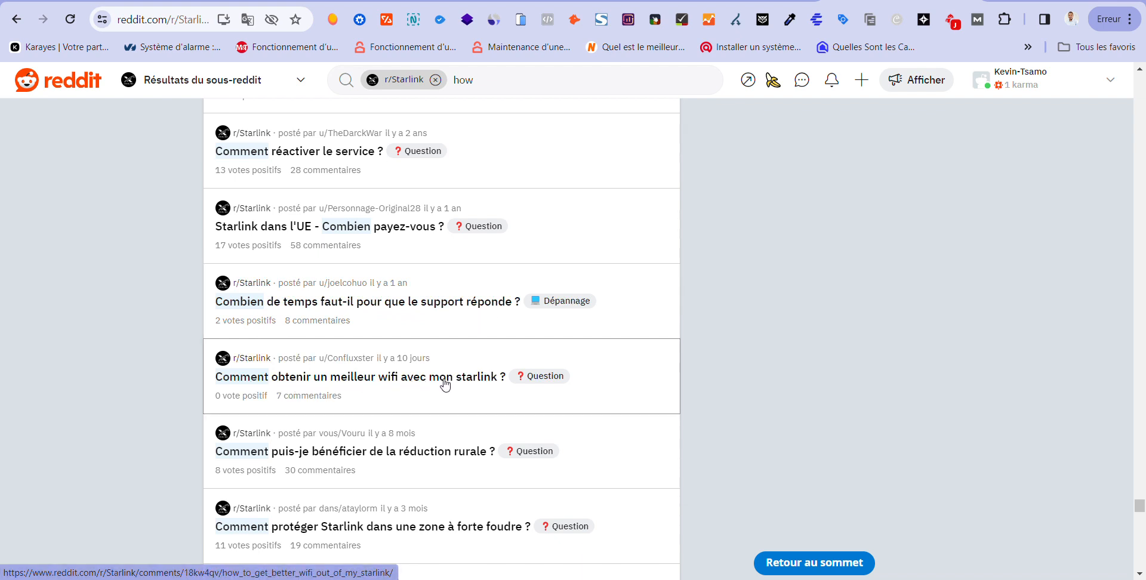
scroll(499, 382, "down", 3)
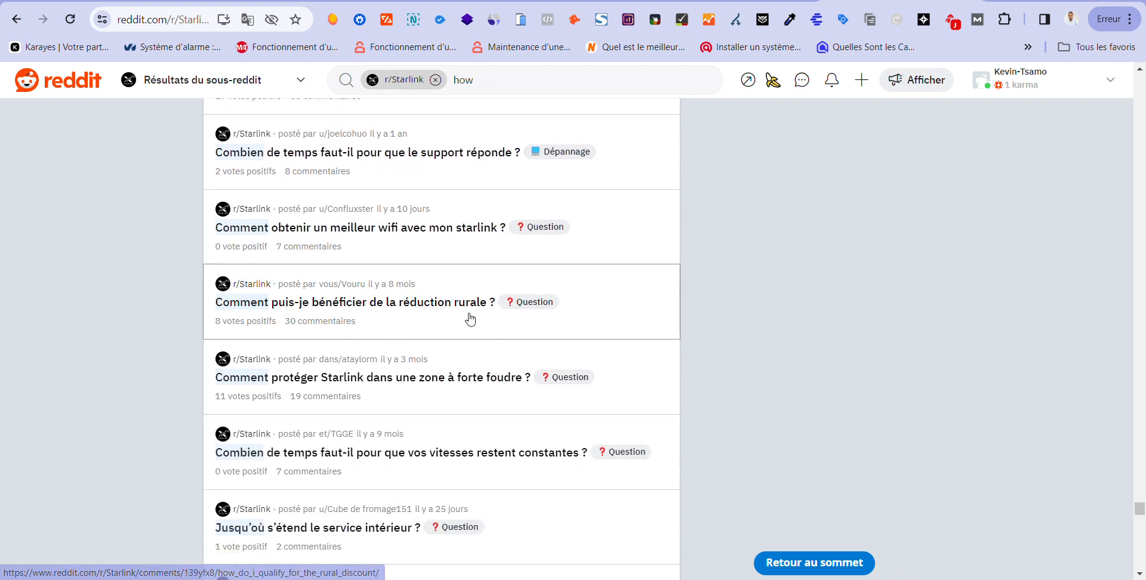
scroll(440, 365, "down", 5)
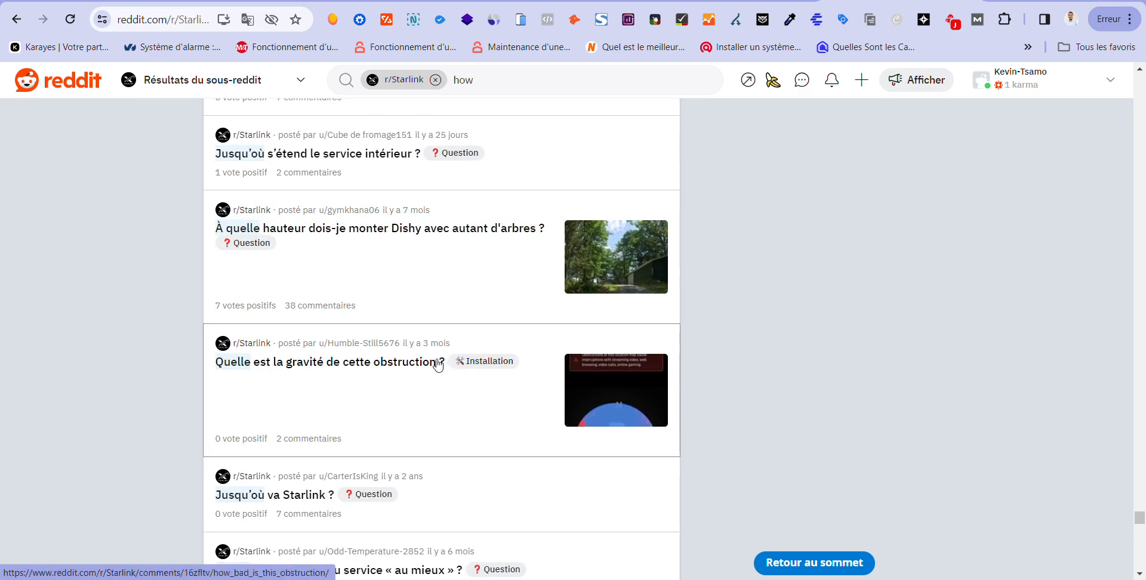
scroll(438, 364, "down", 5)
scroll(430, 376, "down", 15)
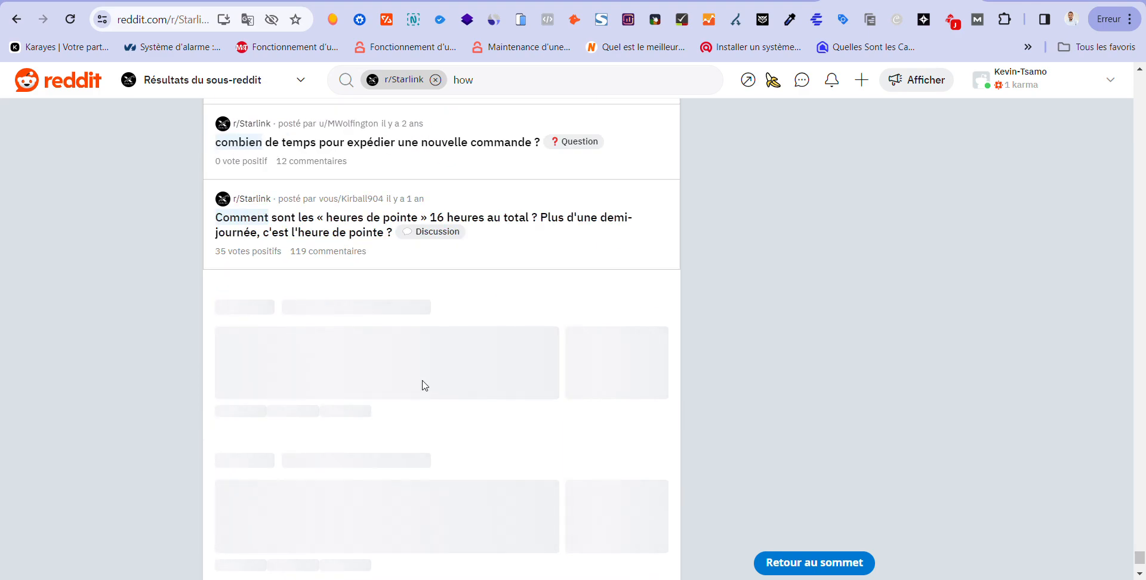
Step: Review the loaded "how" result titles in reverse, from the peak-hours post back to the questions on protecting the dish and changing Dishy's time zone
scroll(424, 387, "up", 6)
scroll(556, 292, "up", 12)
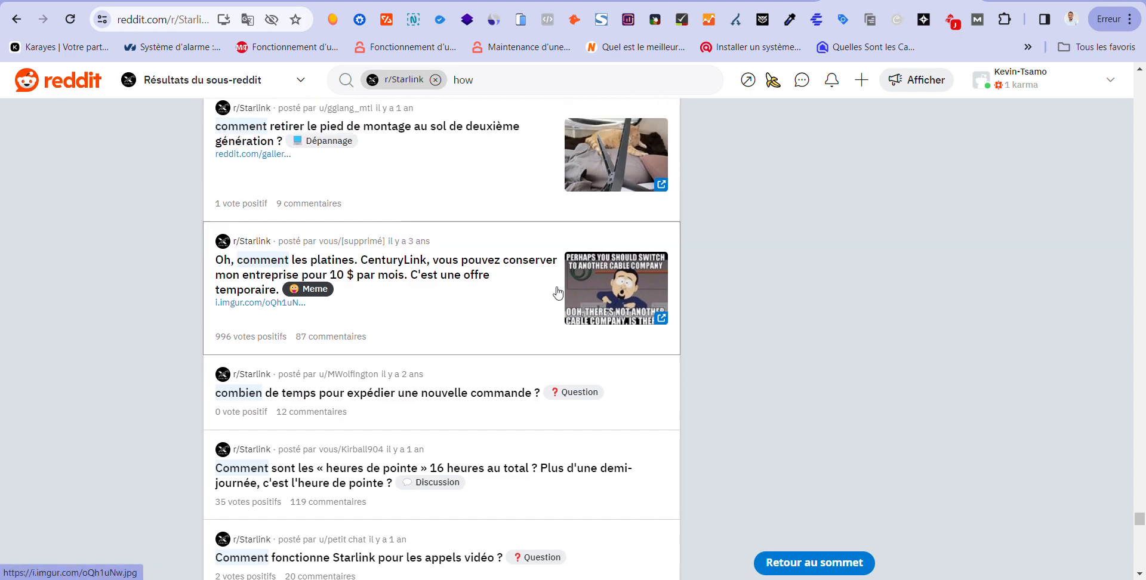
scroll(507, 167, "up", 6)
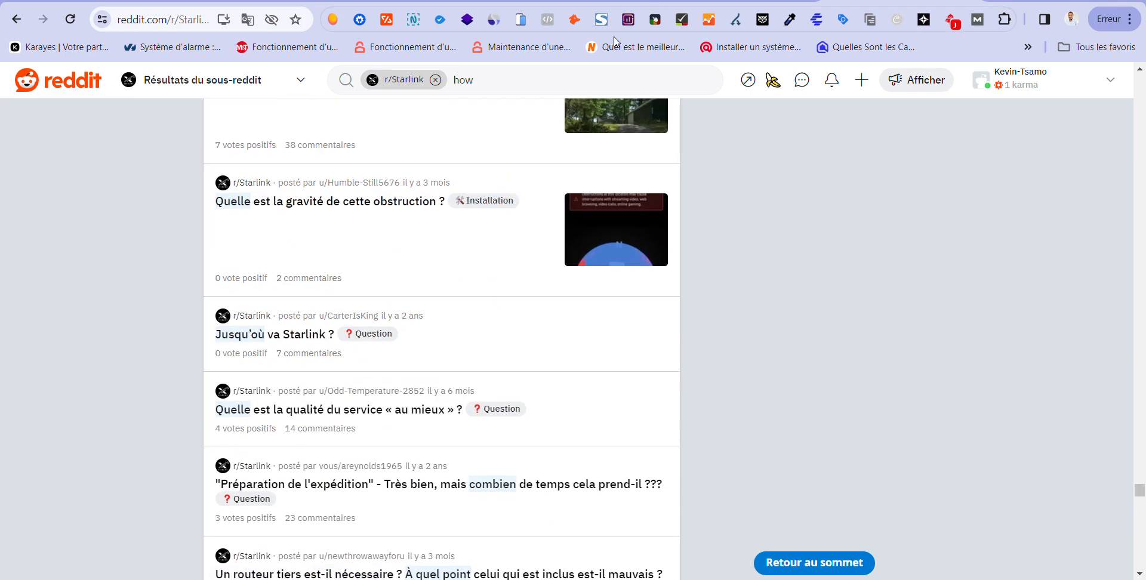
scroll(773, 373, "up", 10)
scroll(739, 370, "up", 8)
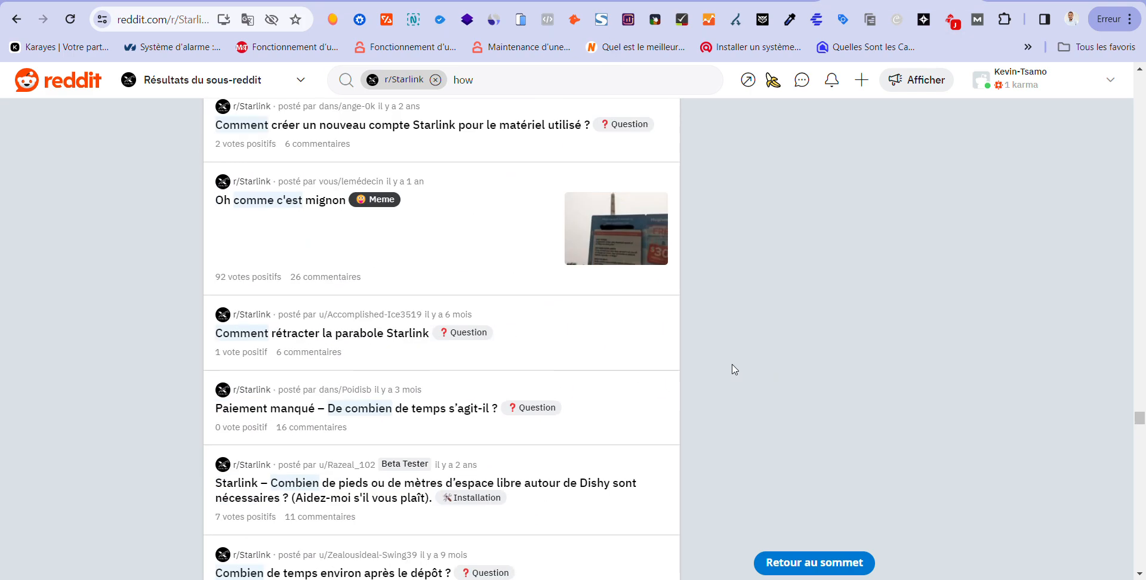
scroll(718, 361, "up", 4)
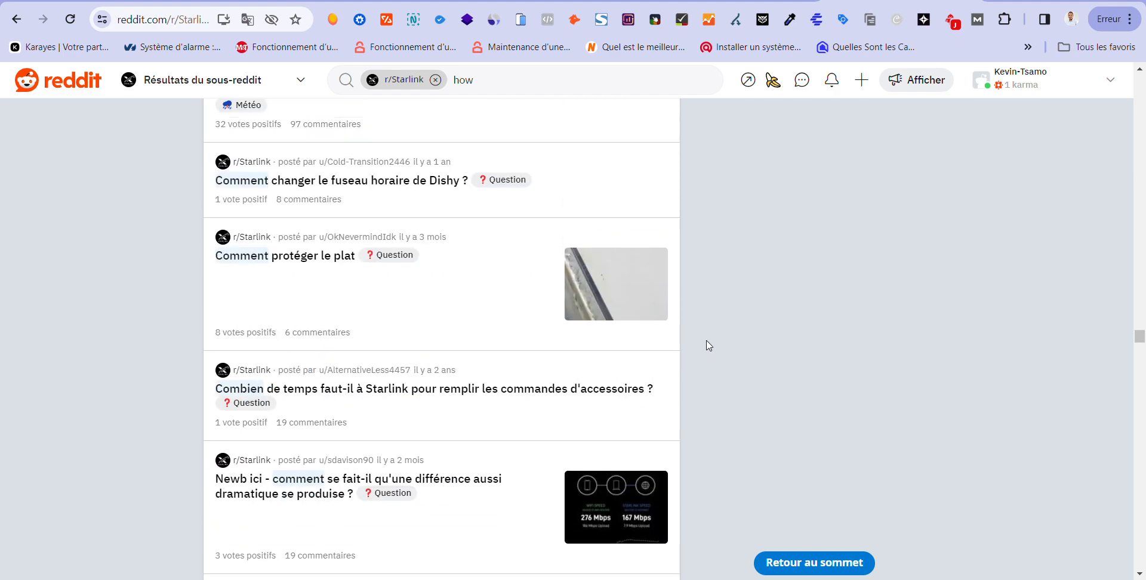